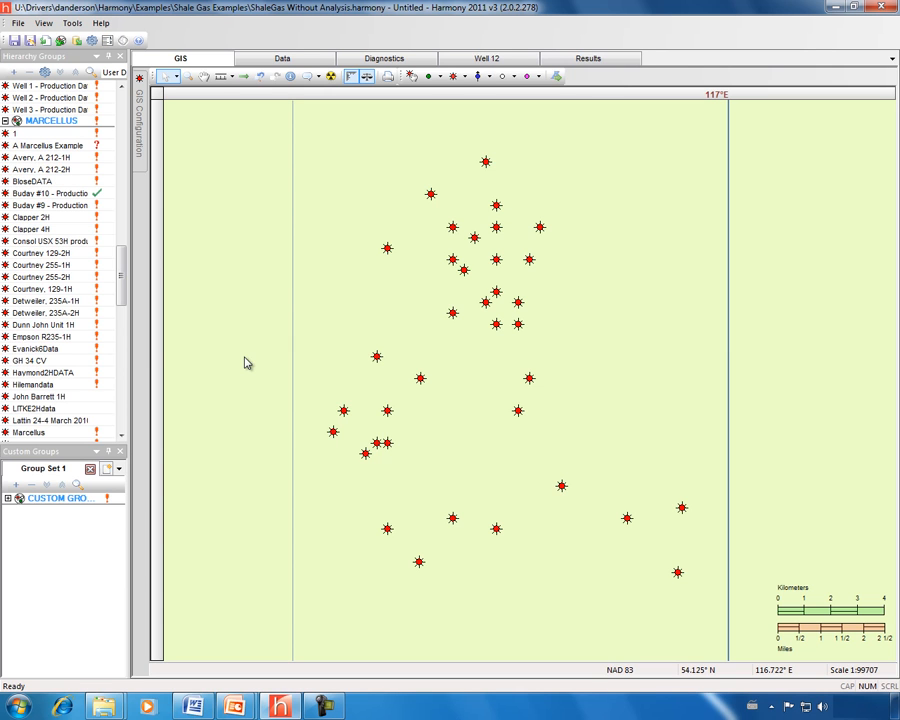
Enlarge the hierarchy list and select the MARCELLUS wells from 1 through West 299-5H
left_click_drag(67, 443, 66, 542)
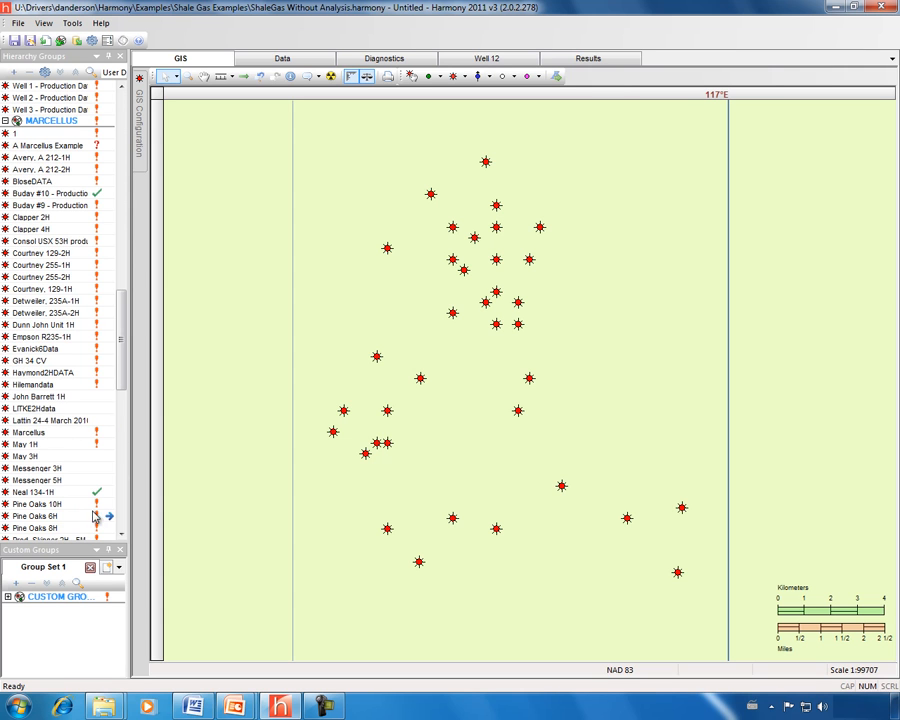
mouse_move(119, 323)
left_mouse_down()
mouse_move(118, 492)
mouse_move(108, 297)
mouse_move(110, 332)
left_mouse_up()
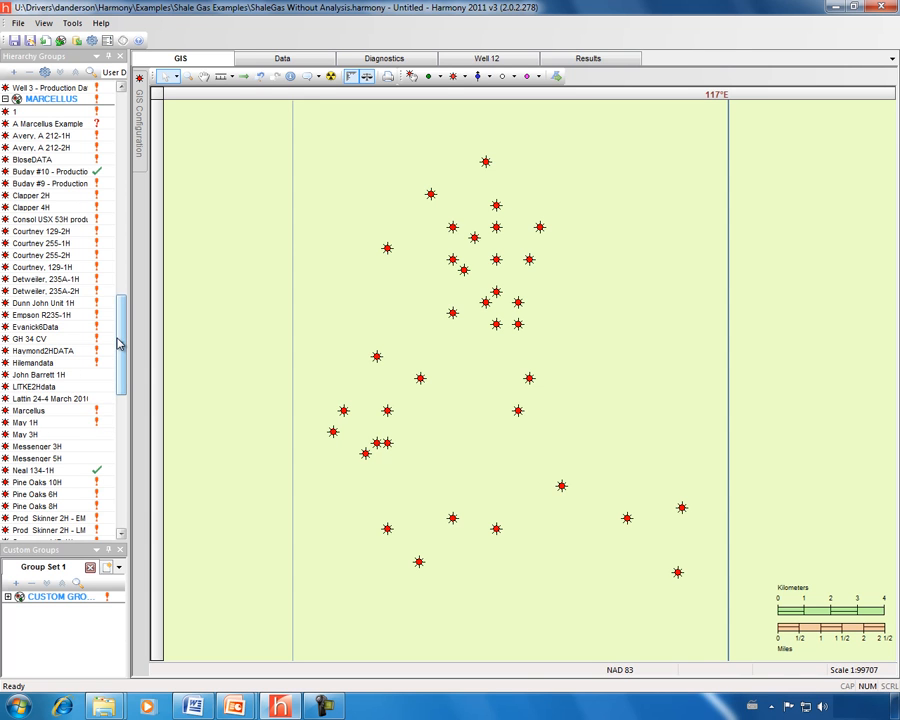
left_click_drag(119, 342, 127, 399)
left_click(24, 190)
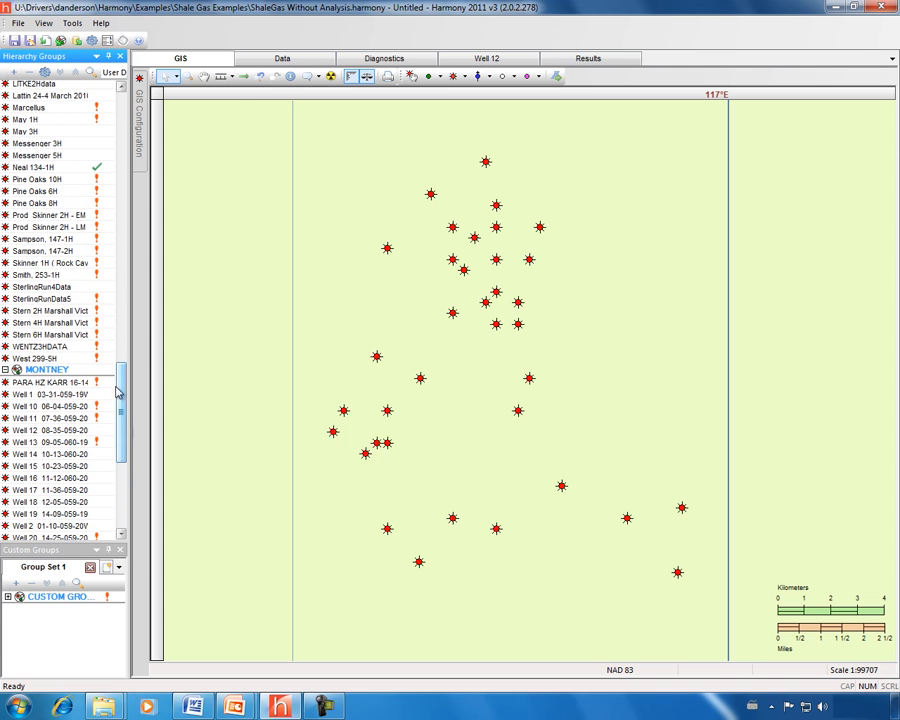
left_click(43, 357, "shift")
Drag the selected wells into a new custom group and rename it Marcellus Field
left_click_drag(48, 262, 66, 639)
key("Return")
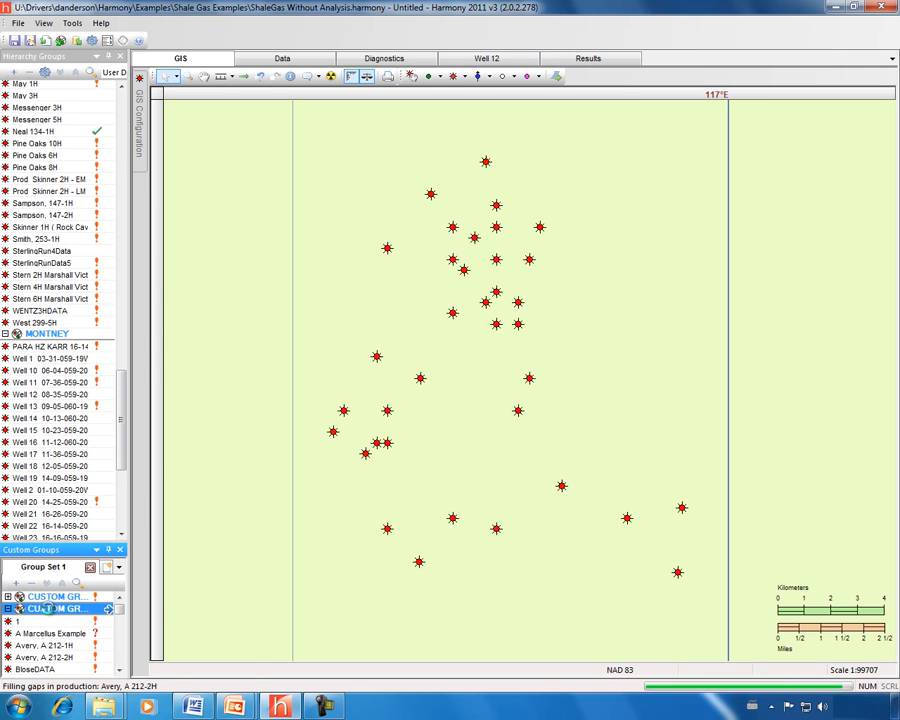
right_click(66, 609)
left_click(92, 618)
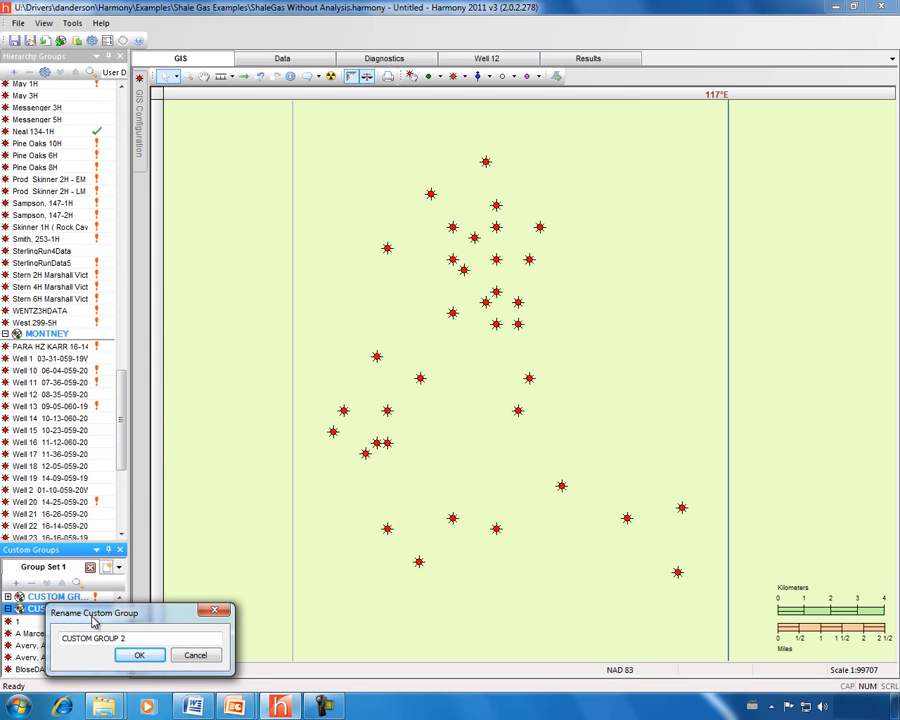
left_click_drag(122, 638, 56, 640)
type("Marcellus Field")
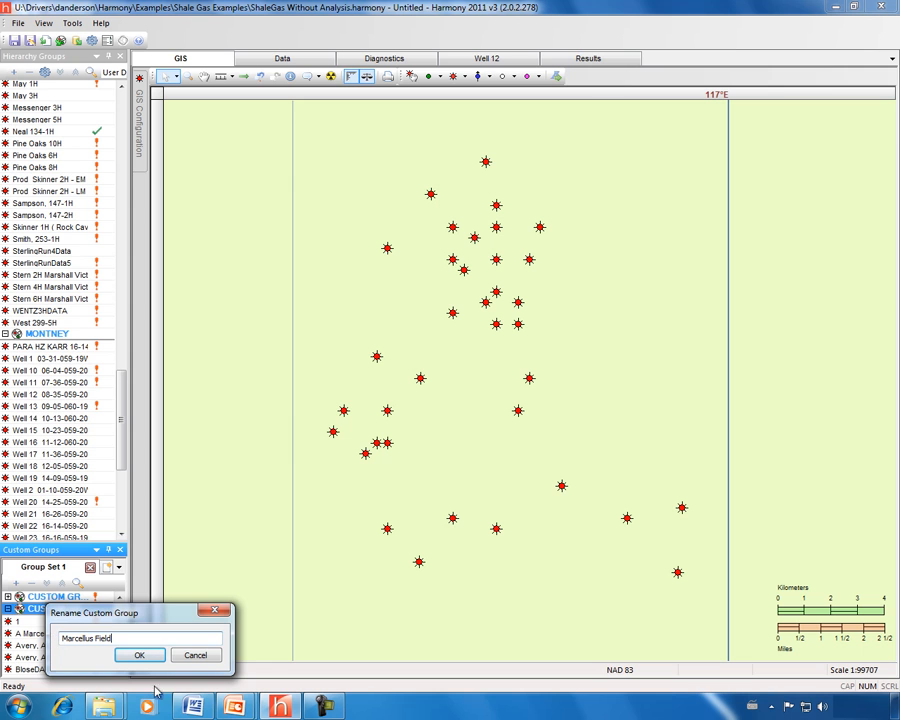
left_click(143, 655)
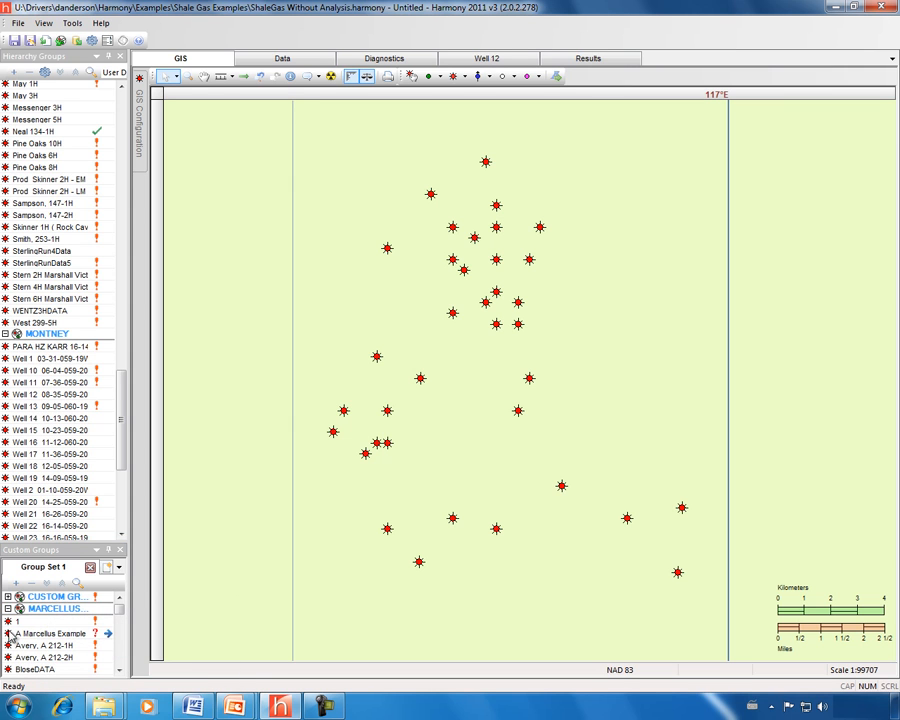
left_click(40, 609)
Create a Gas Typewell for Marcellus Field and rescale its time axis to about 46 months
double_click(39, 609)
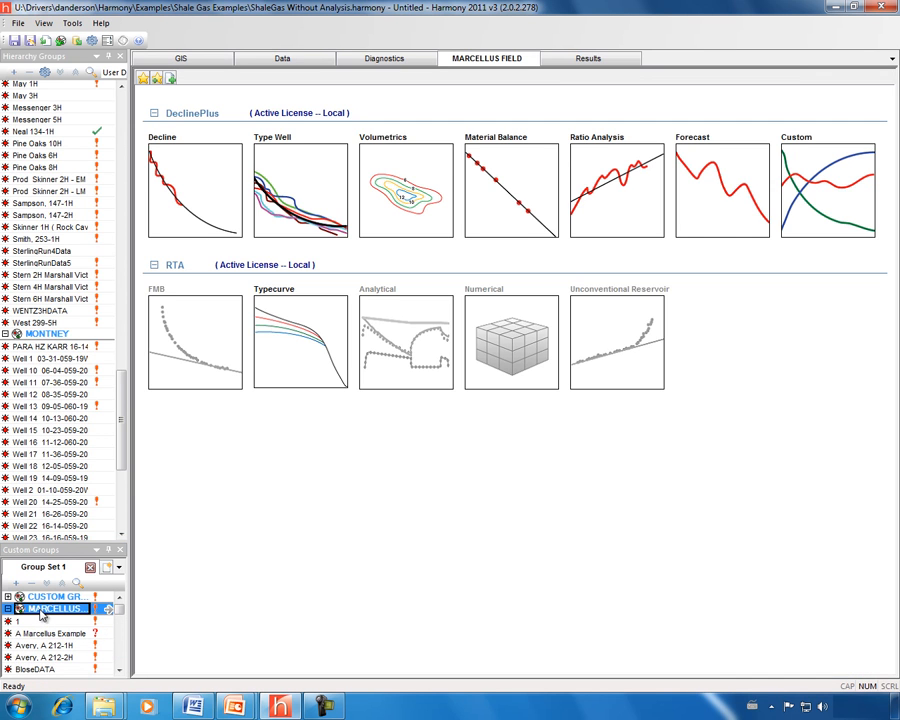
left_click(291, 202)
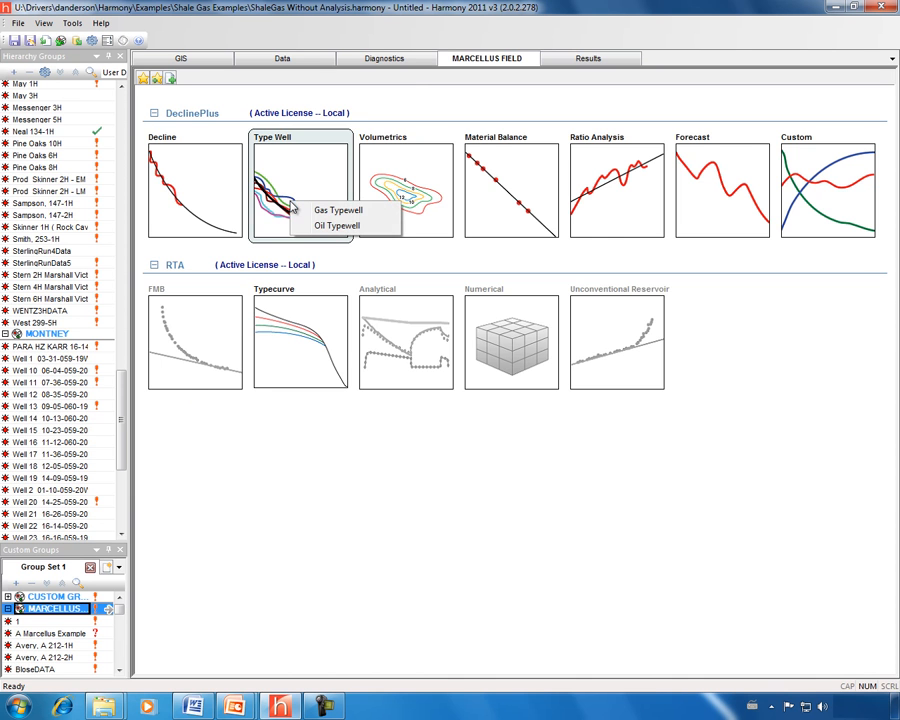
left_click(328, 214)
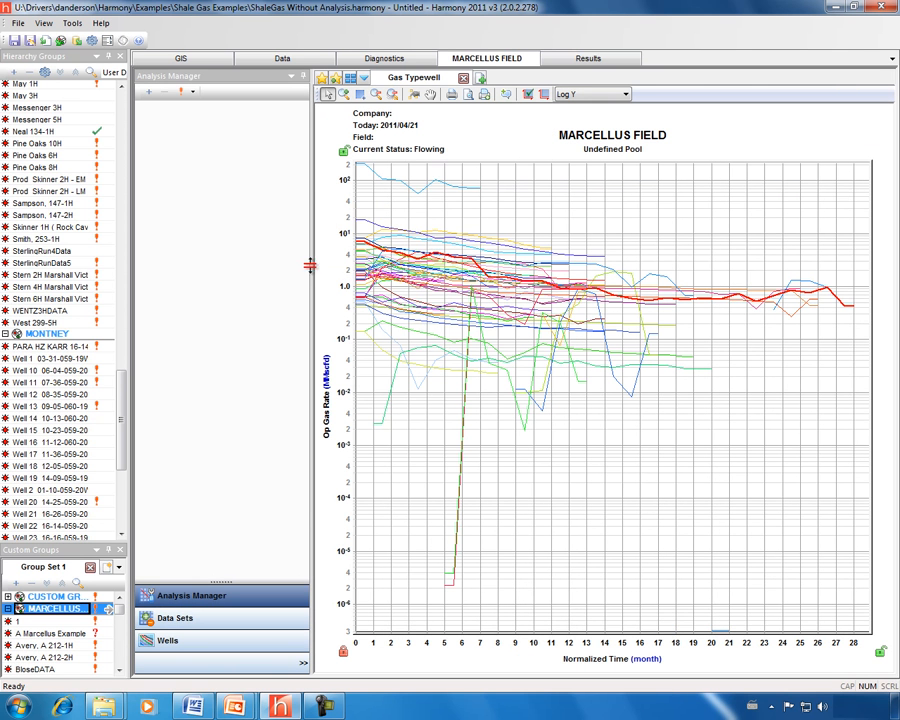
left_click_drag(641, 645, 457, 642)
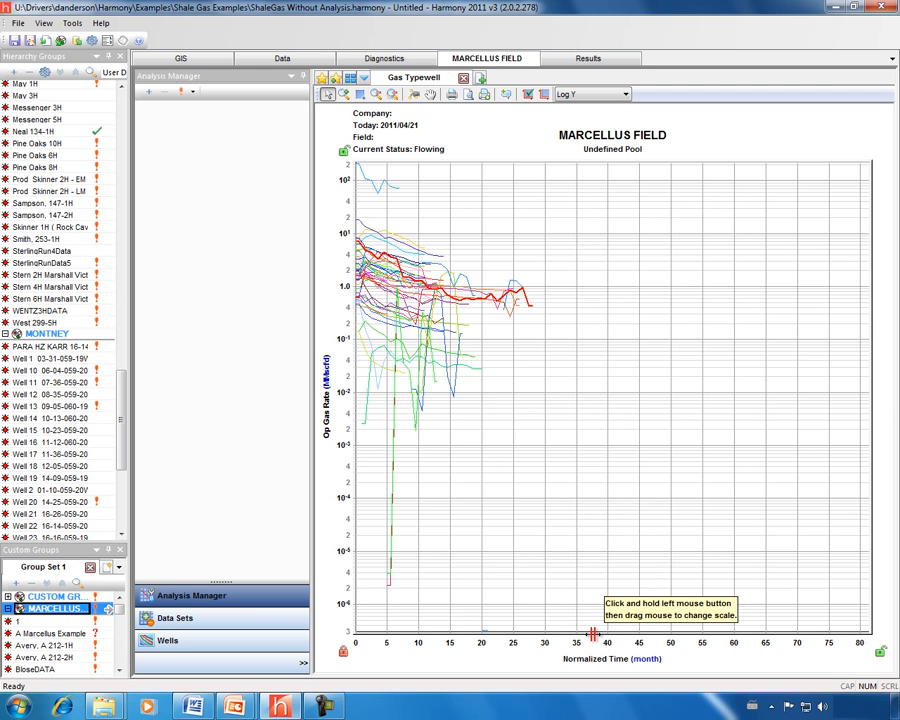
left_click_drag(445, 643, 484, 646)
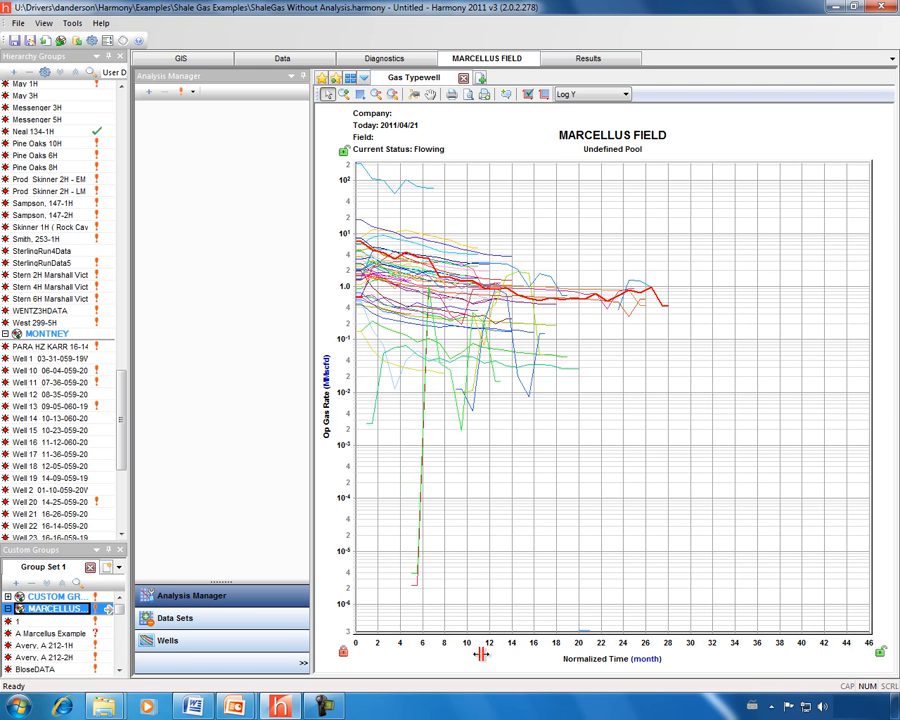
Exclude Courtney 129-1H, Detweiler 235A-1H, Empson R235-1H, GH 34 CV, Hilemandata and John Barrett 1H from the typewell
left_click(172, 640)
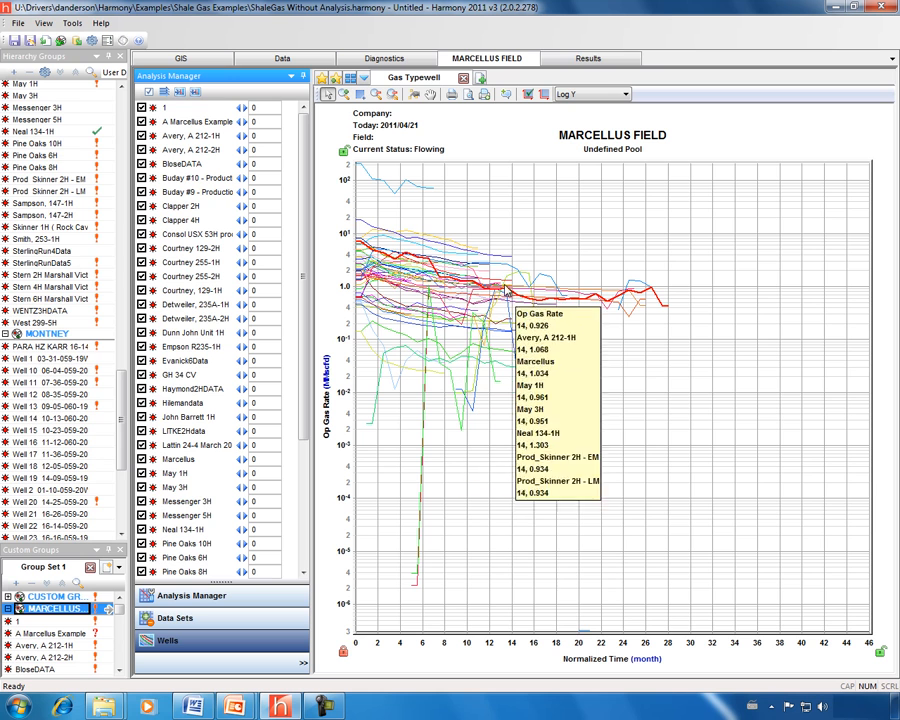
left_click(141, 291)
left_click(141, 305)
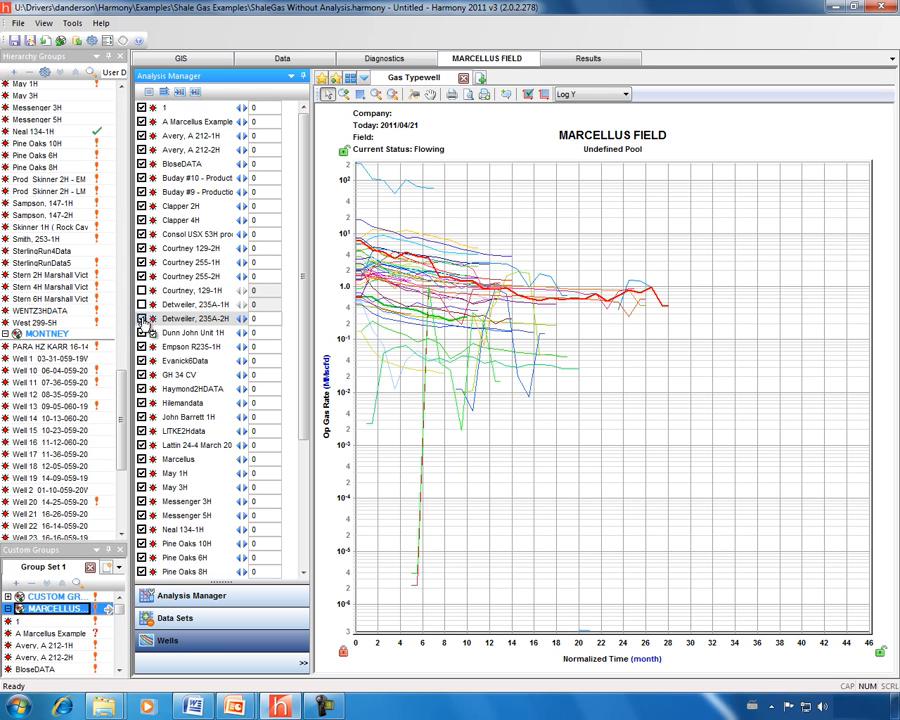
left_click(141, 319)
left_click(141, 347)
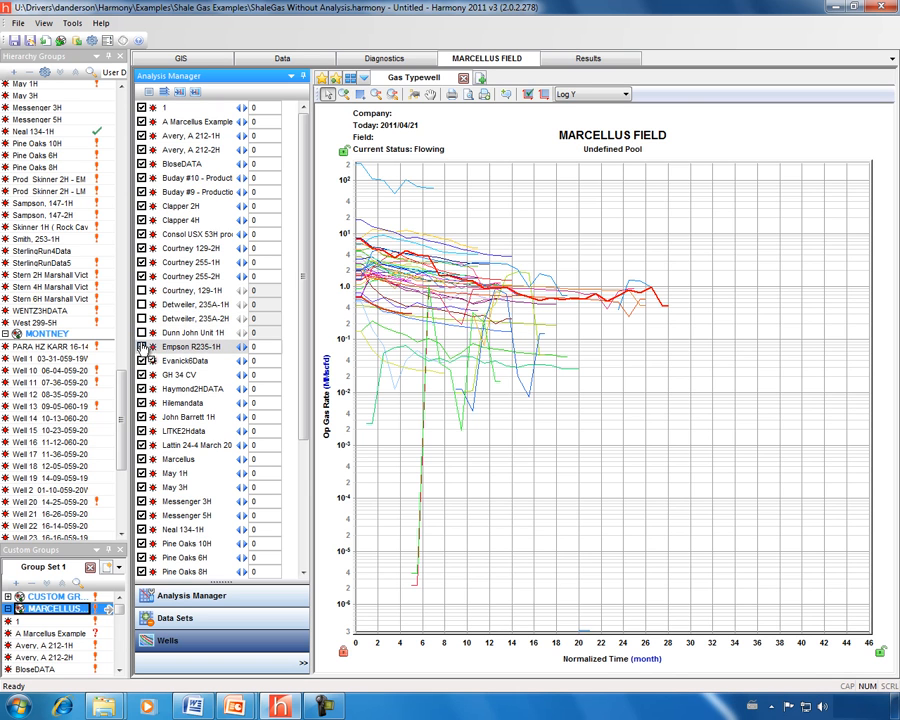
left_click(142, 375)
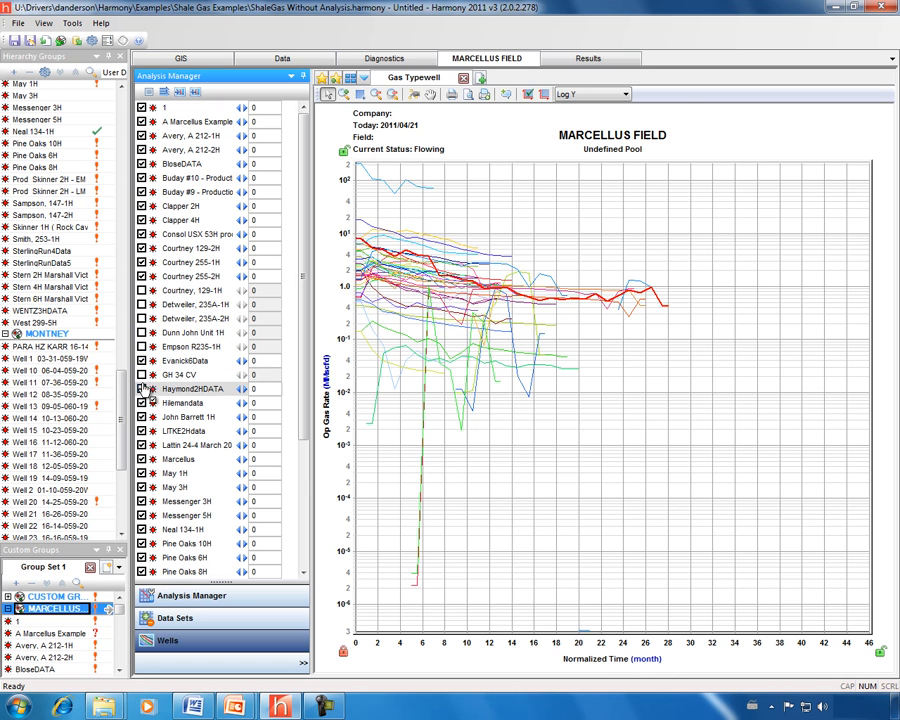
left_click(142, 403)
left_click(142, 417)
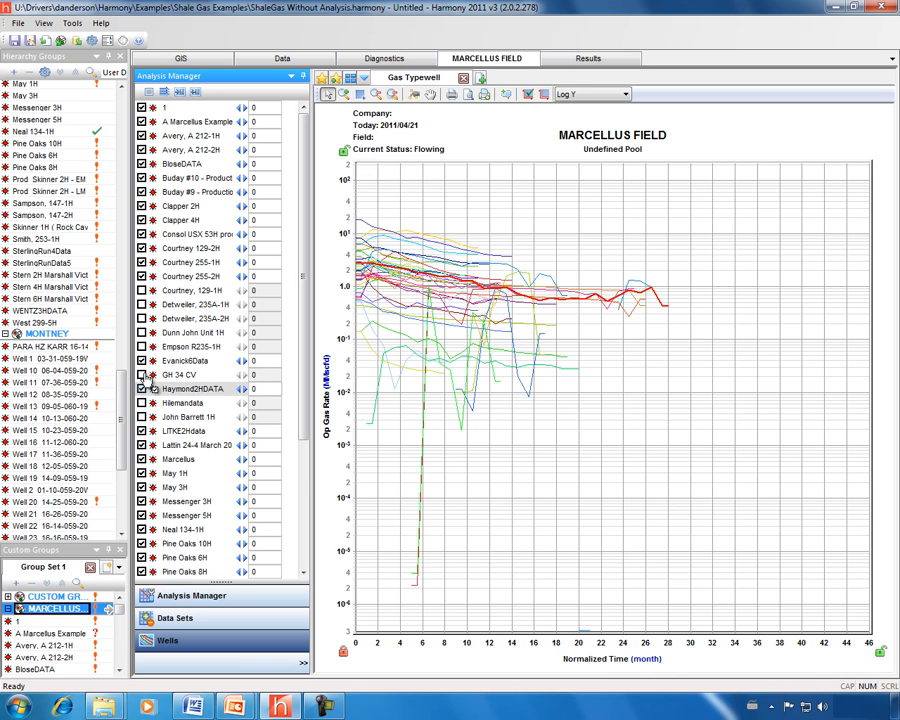
left_click(141, 319)
left_click(141, 333)
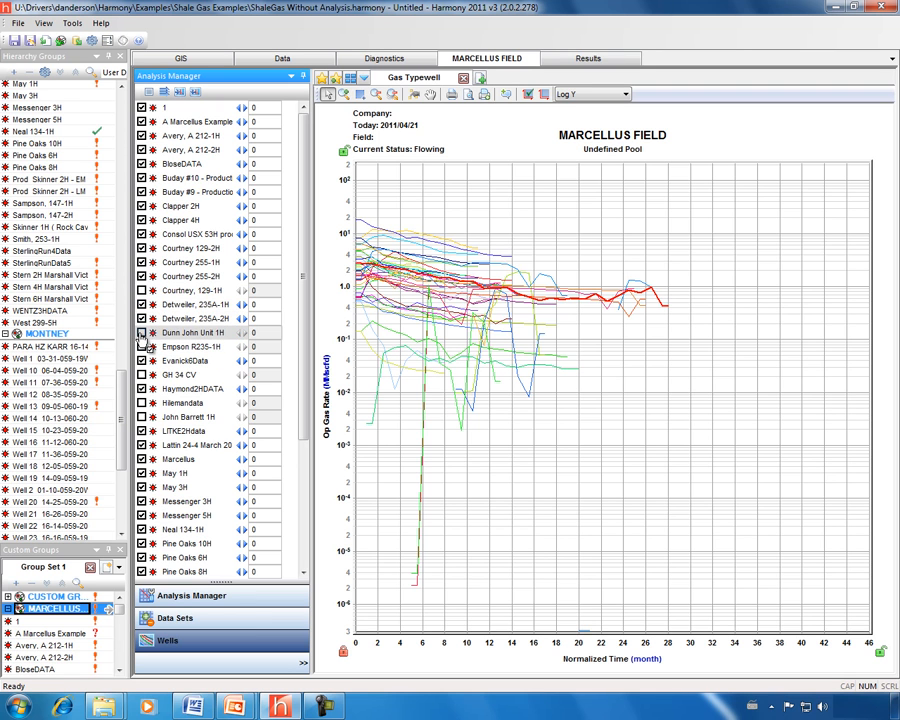
left_click(195, 431)
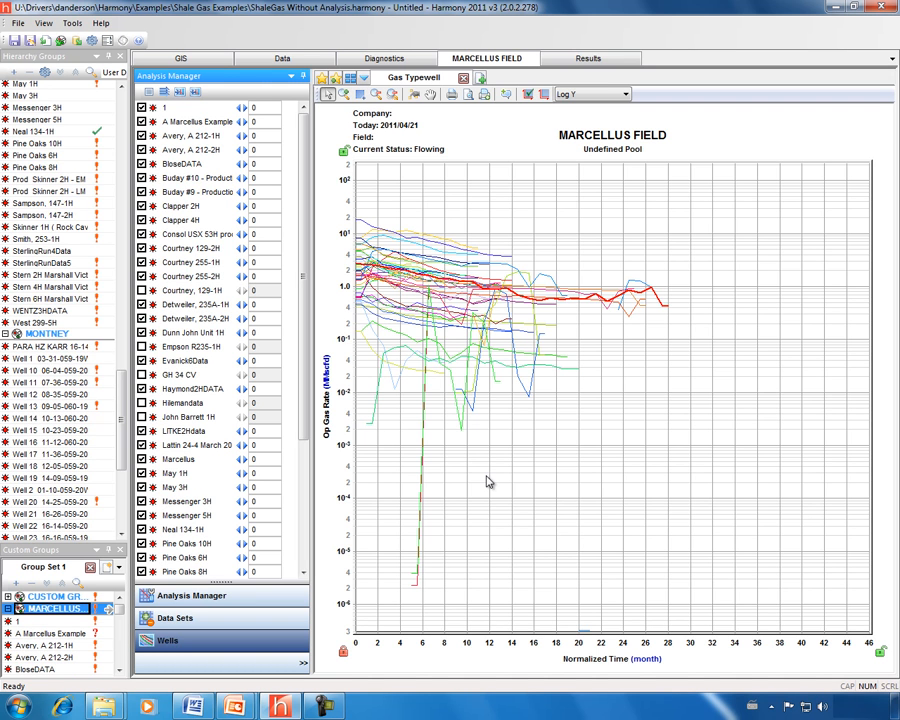
Select Marcellus wells 1 through West 299-5H and show their attributes table
left_click_drag(306, 382, 301, 538)
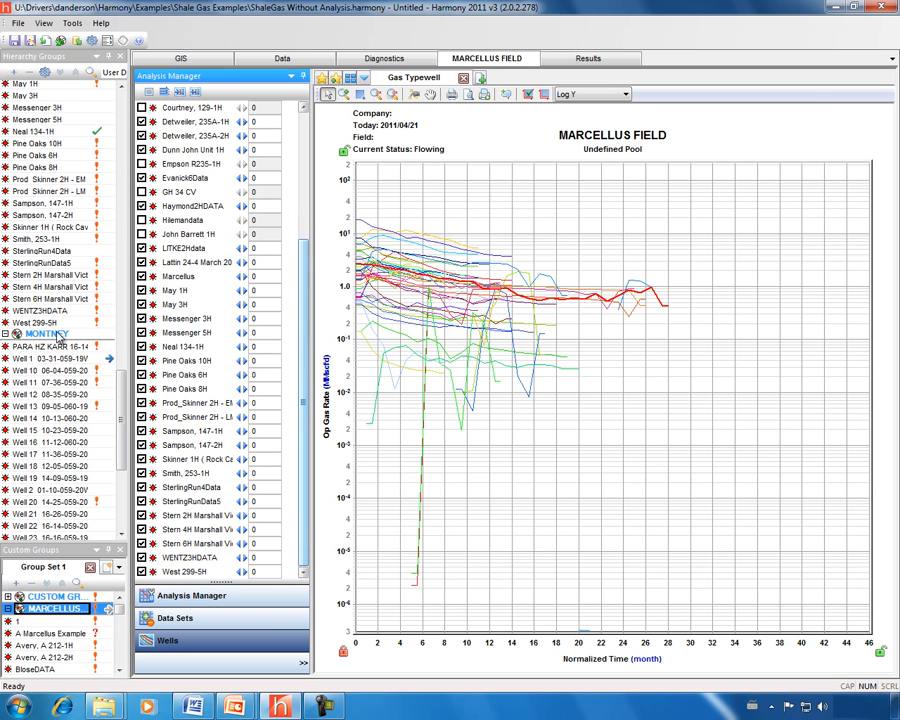
scroll(120, 367, "up", 5)
left_click_drag(120, 367, 123, 425)
left_click(27, 198)
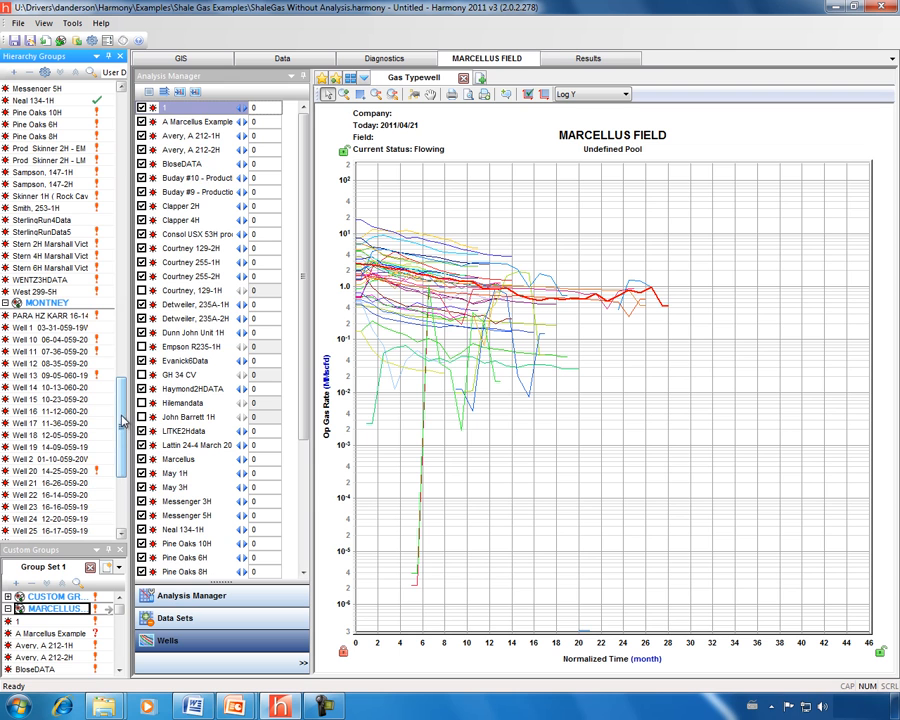
left_click(30, 292, "shift")
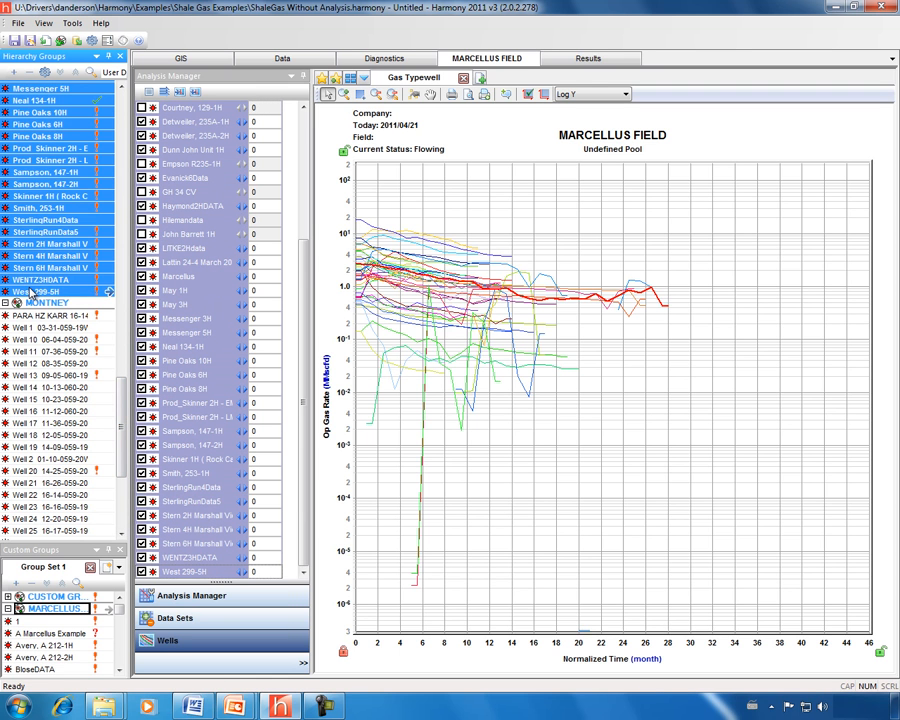
left_click(284, 58)
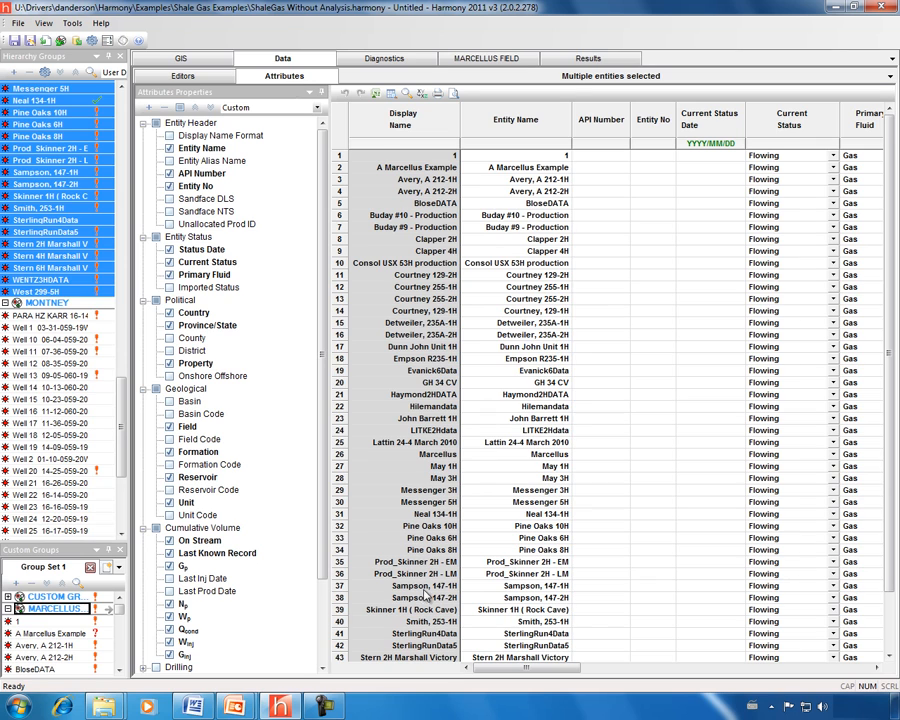
Reduce the attribute table to the Number of Stages column, sorted by stage count
left_click(180, 108)
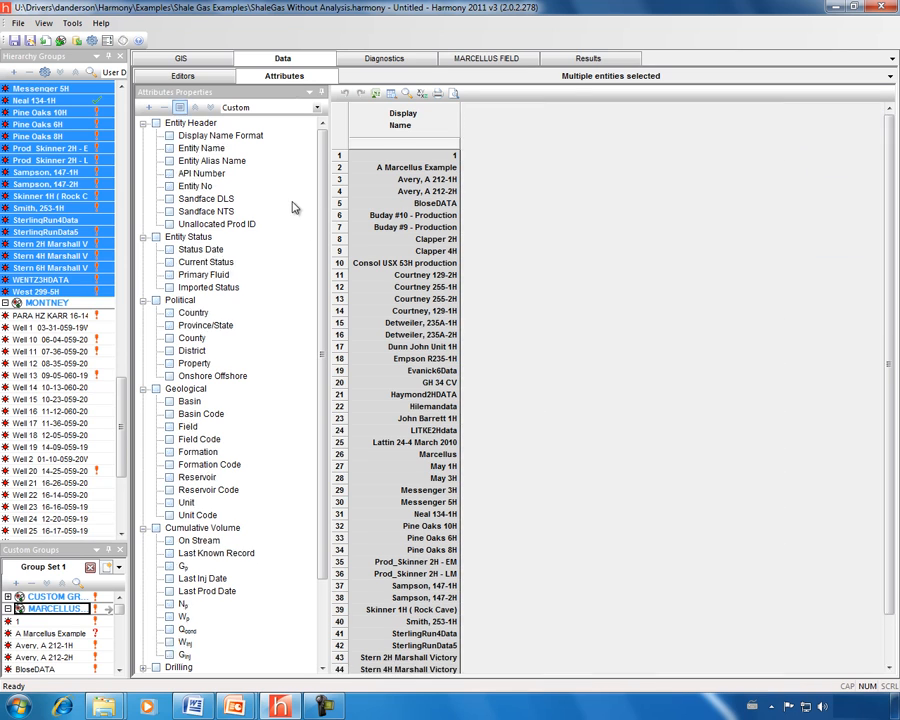
left_click_drag(323, 180, 325, 373)
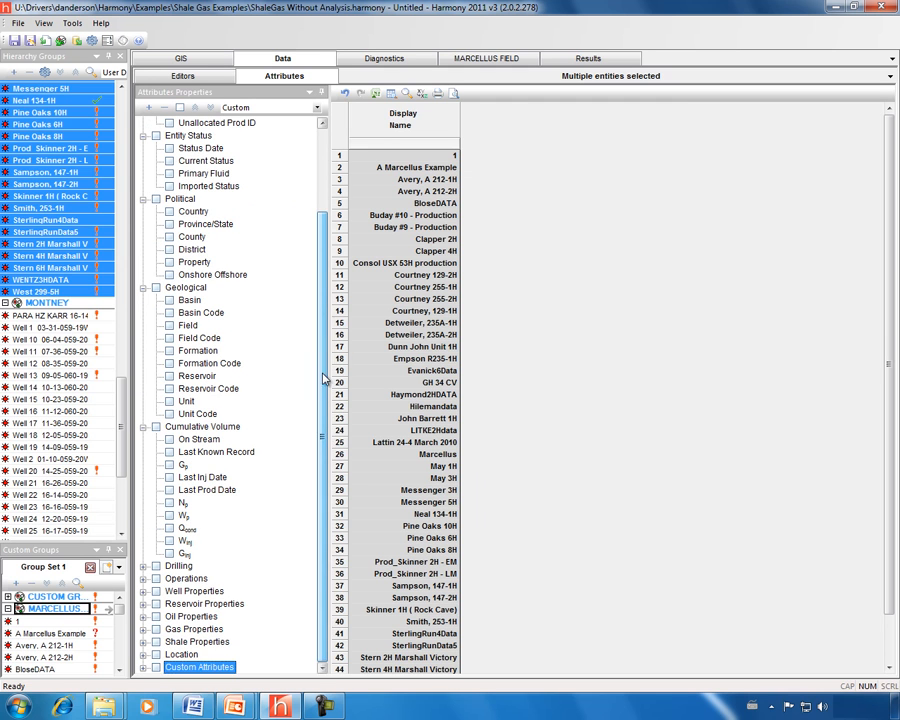
left_click(143, 669)
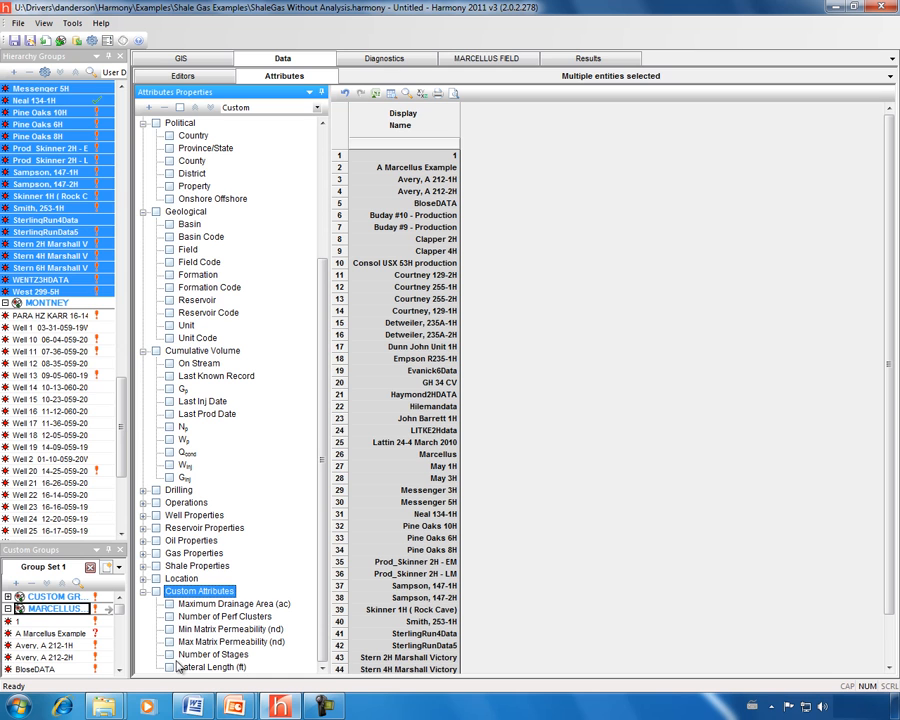
left_click(170, 655)
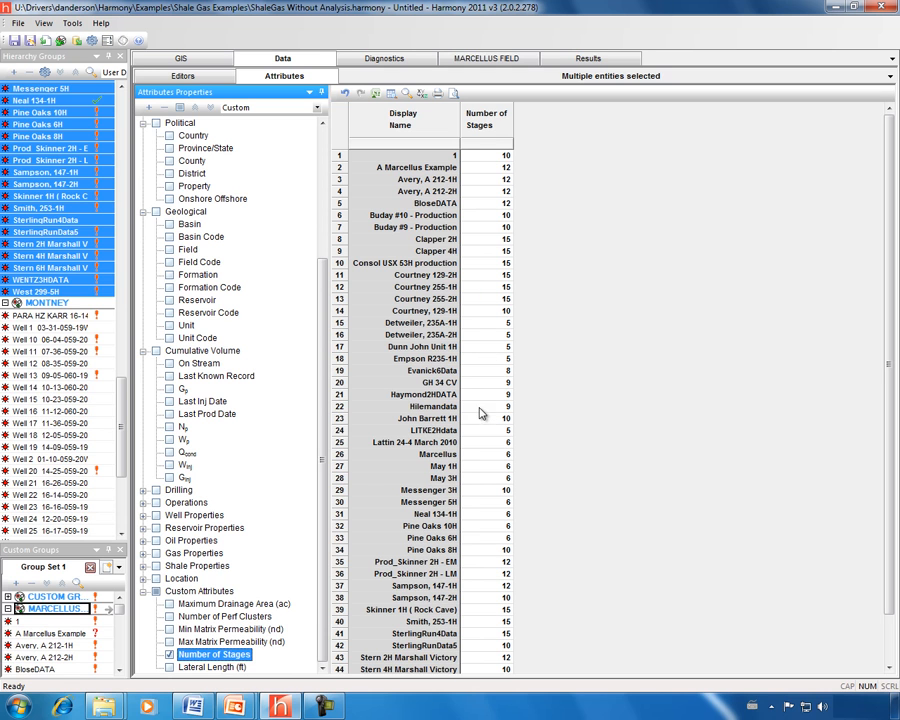
left_click(484, 130)
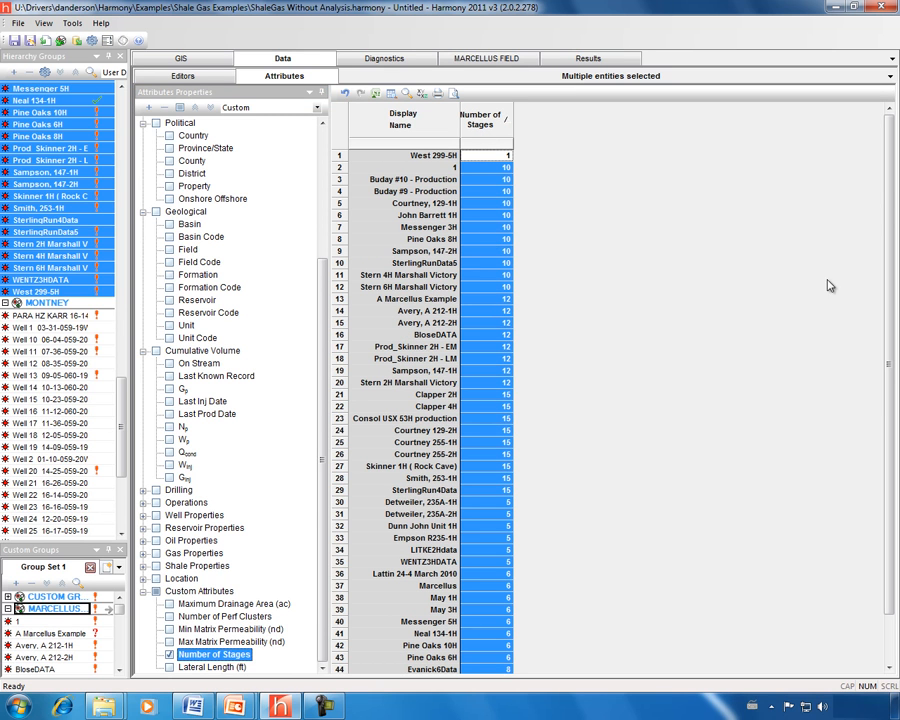
Select the six 5-stage wells, leaving out Lattin 24-4 March 2010, and show only that subset
left_click_drag(888, 245, 884, 341)
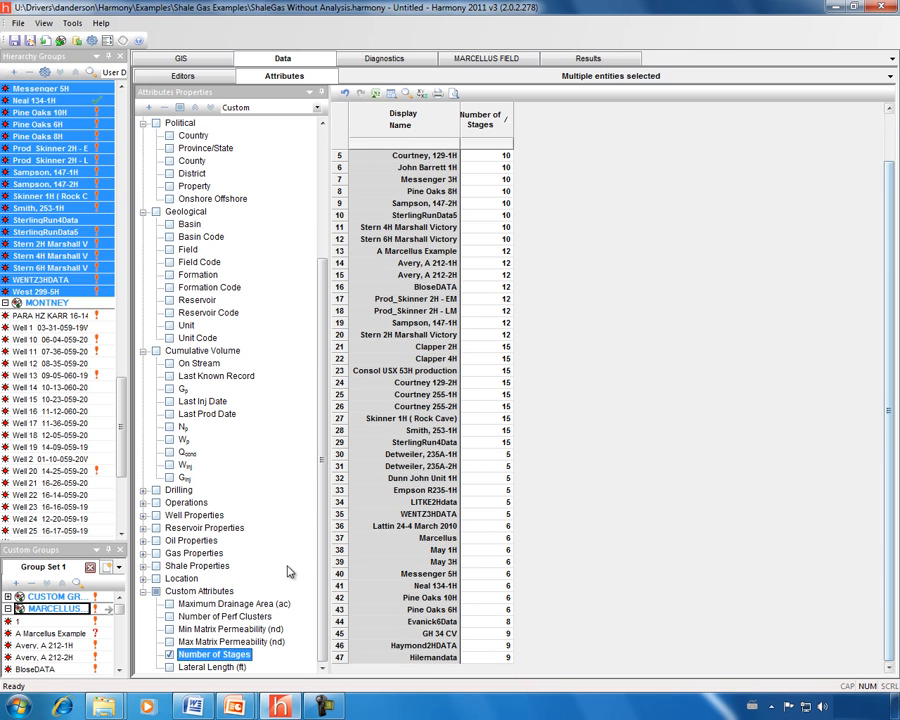
left_click(341, 456)
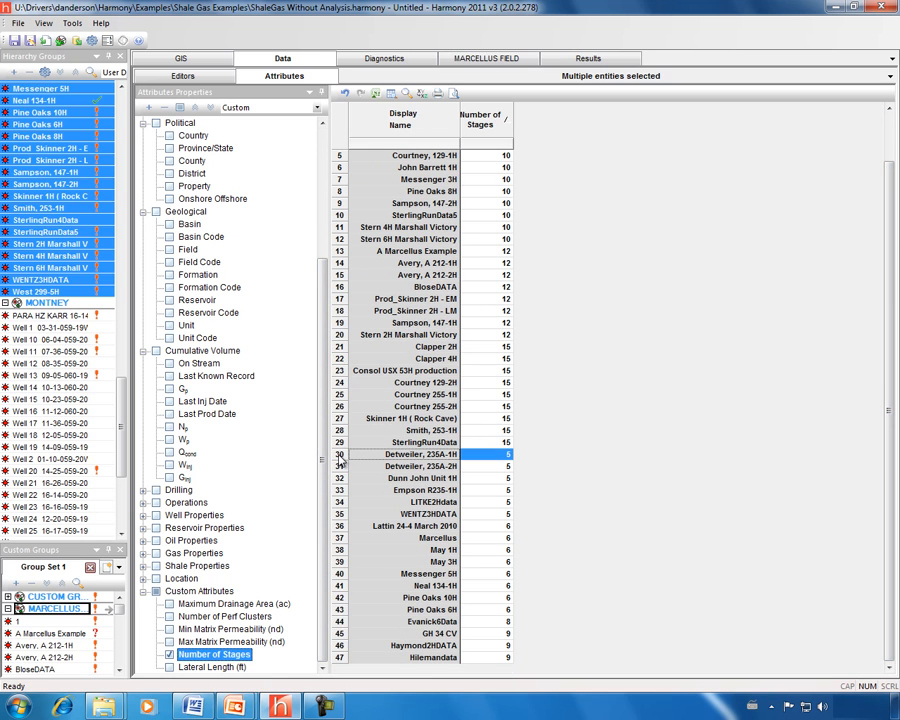
left_click(341, 527, "shift")
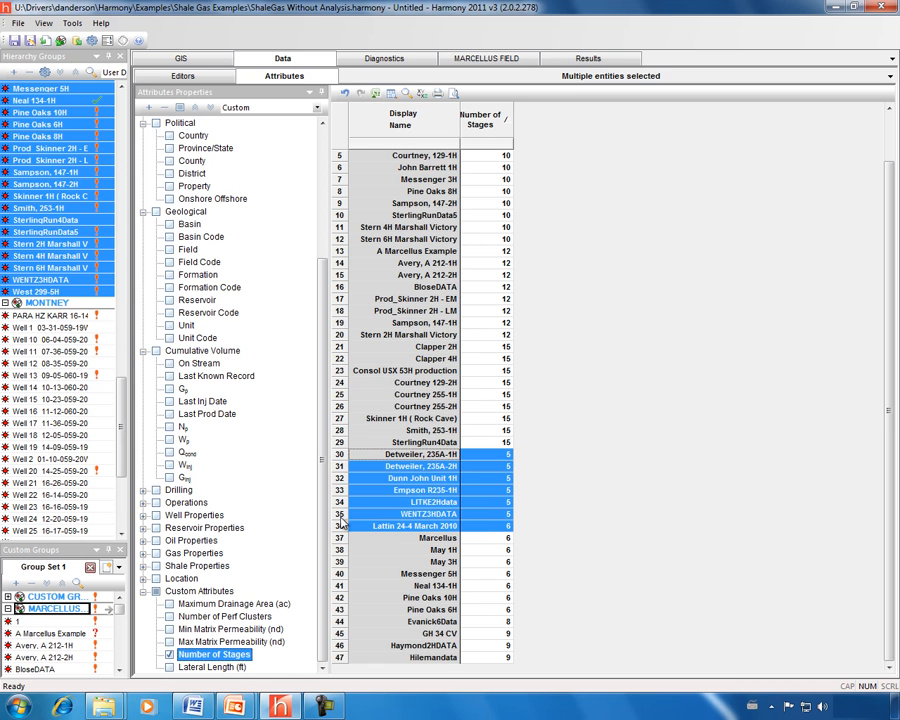
left_click(340, 515, "shift")
right_click(340, 485)
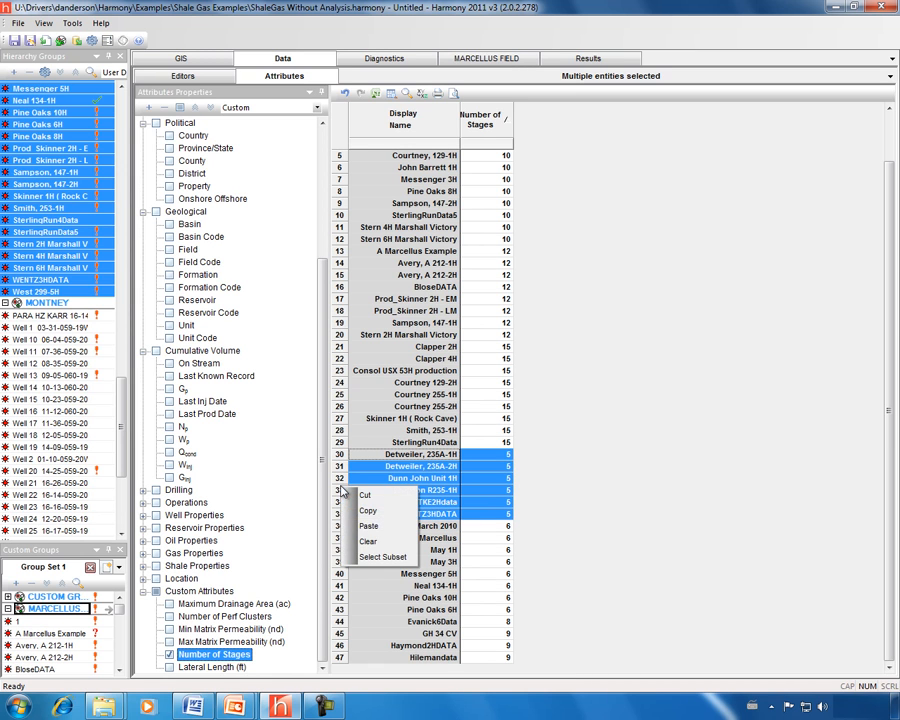
left_click(379, 560)
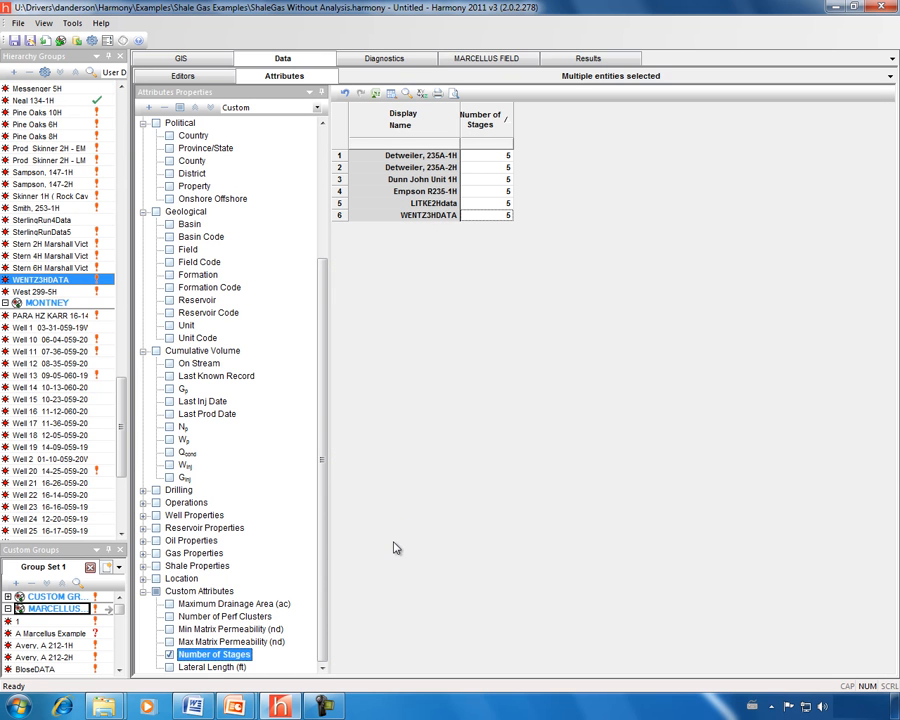
left_click_drag(128, 434, 137, 352)
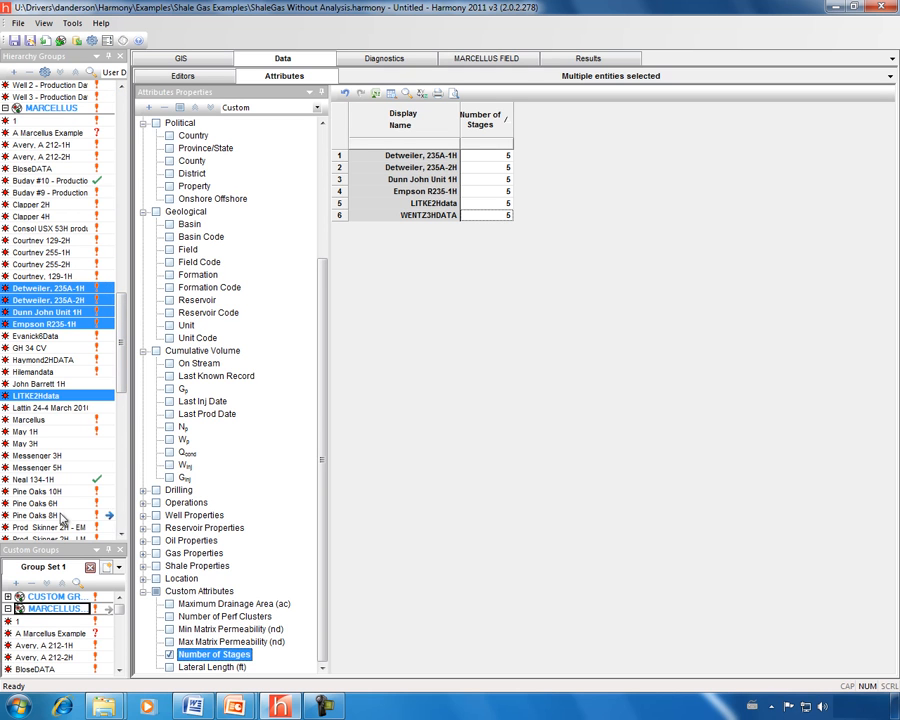
Drag the six 5-stage wells into a new custom group and rename it '5 Frac stages'
left_click_drag(62, 540, 60, 444)
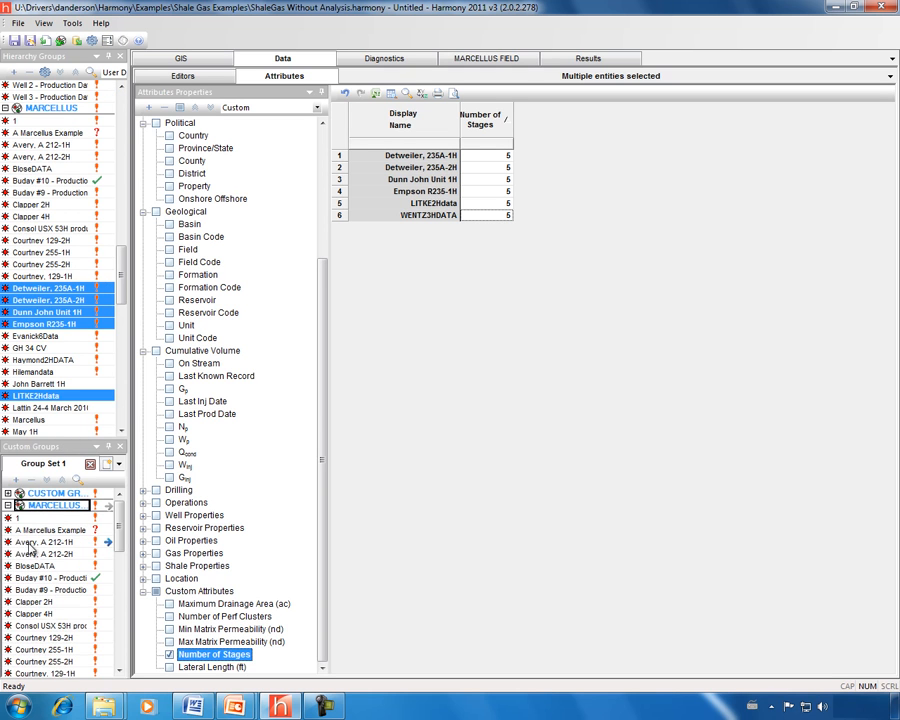
left_click(8, 506)
left_click_drag(58, 298, 58, 580)
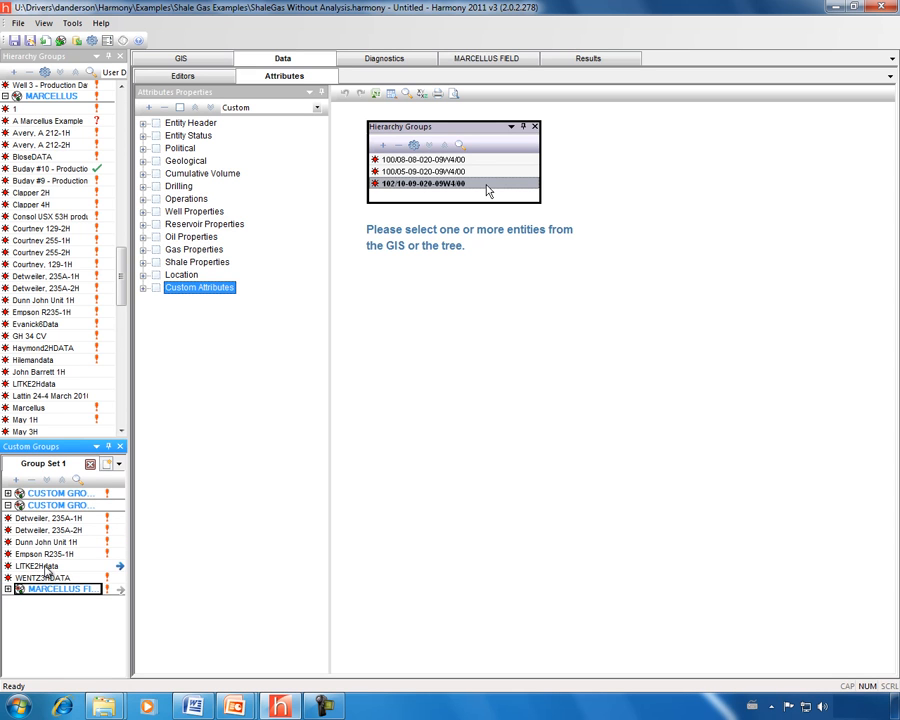
left_click(42, 506)
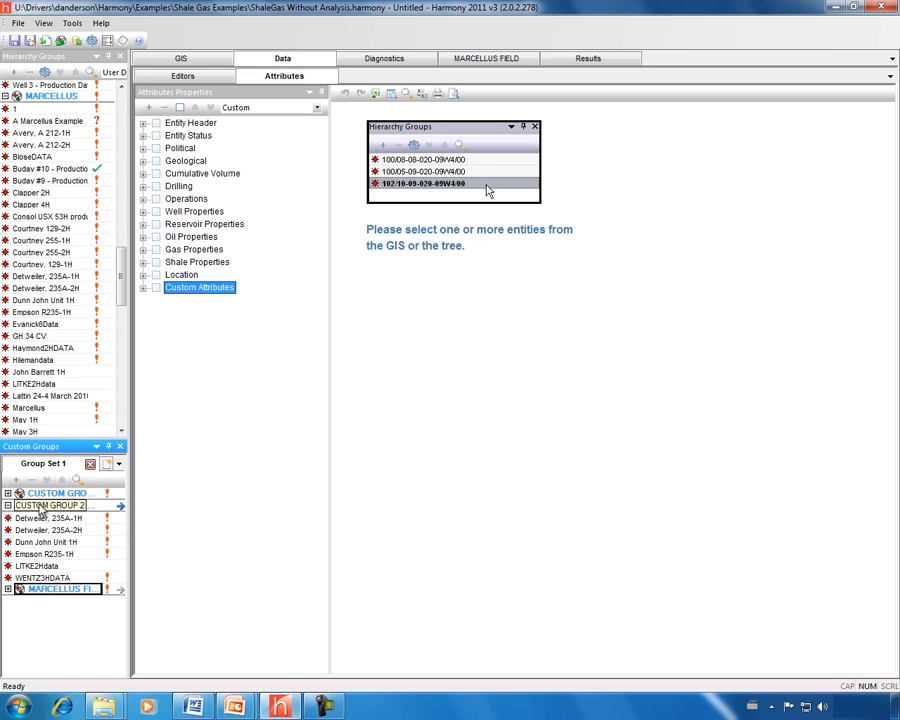
right_click(42, 507)
left_click(48, 511)
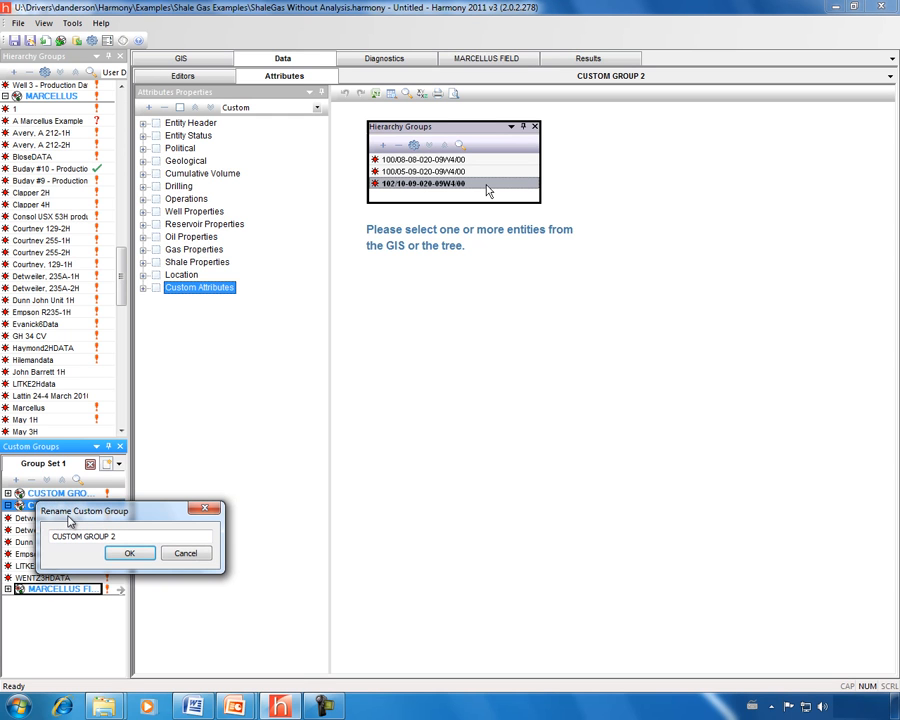
left_click(60, 537, "shift")
type("S")
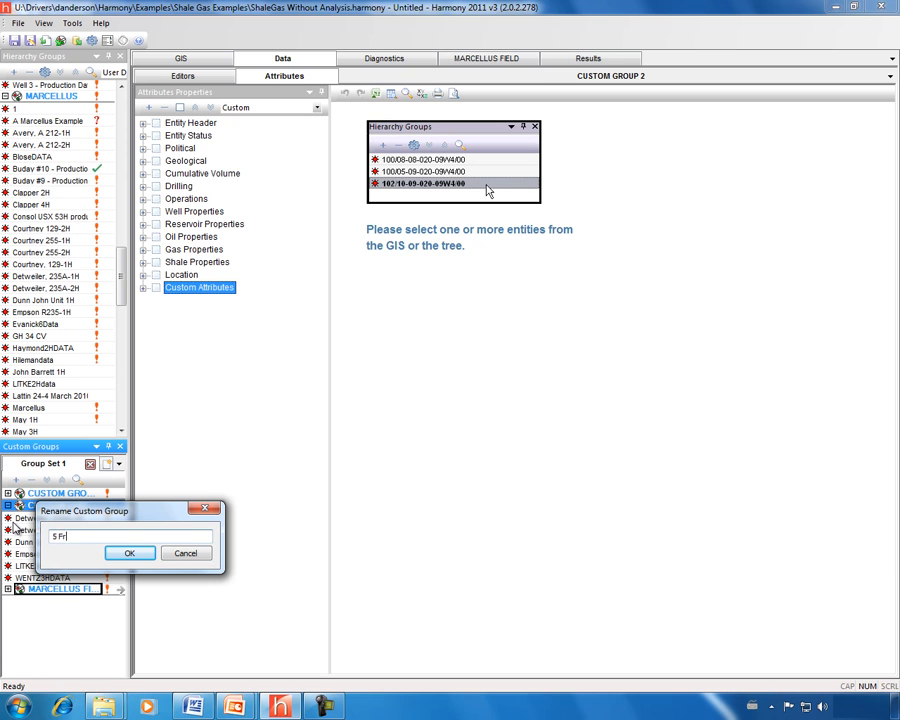
left_click(126, 552)
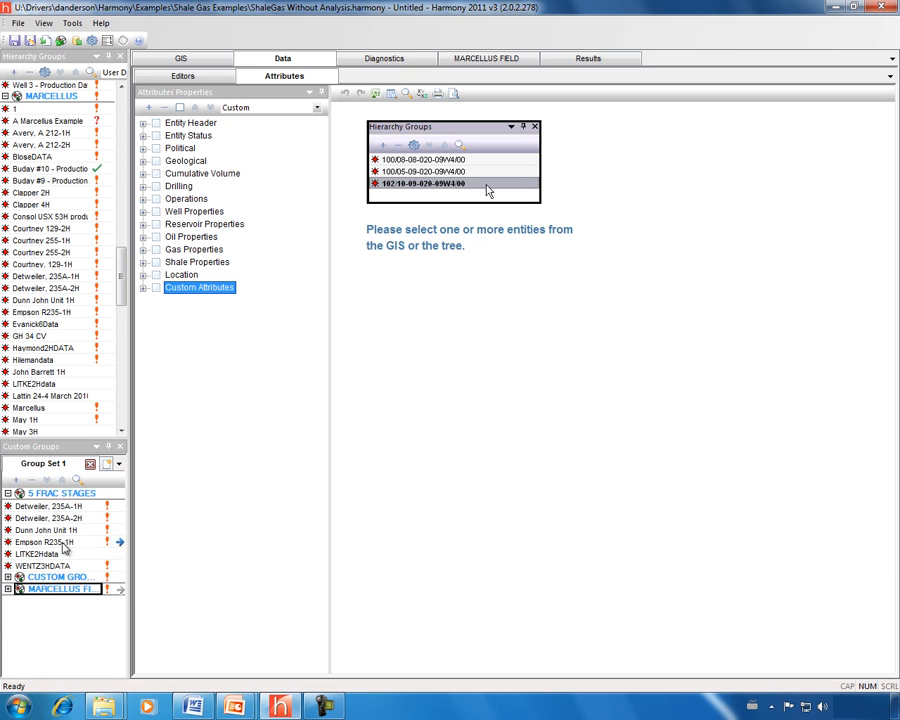
Create a Gas Typewell for 5 FRAC STAGES and stretch its time axis to about 36 months
double_click(50, 494)
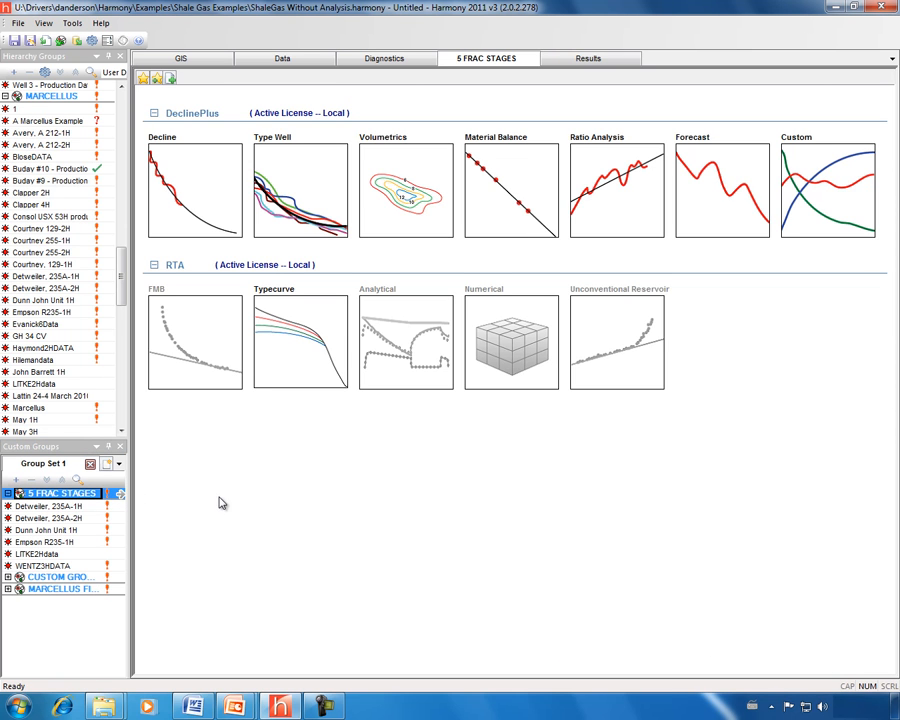
left_click(306, 236)
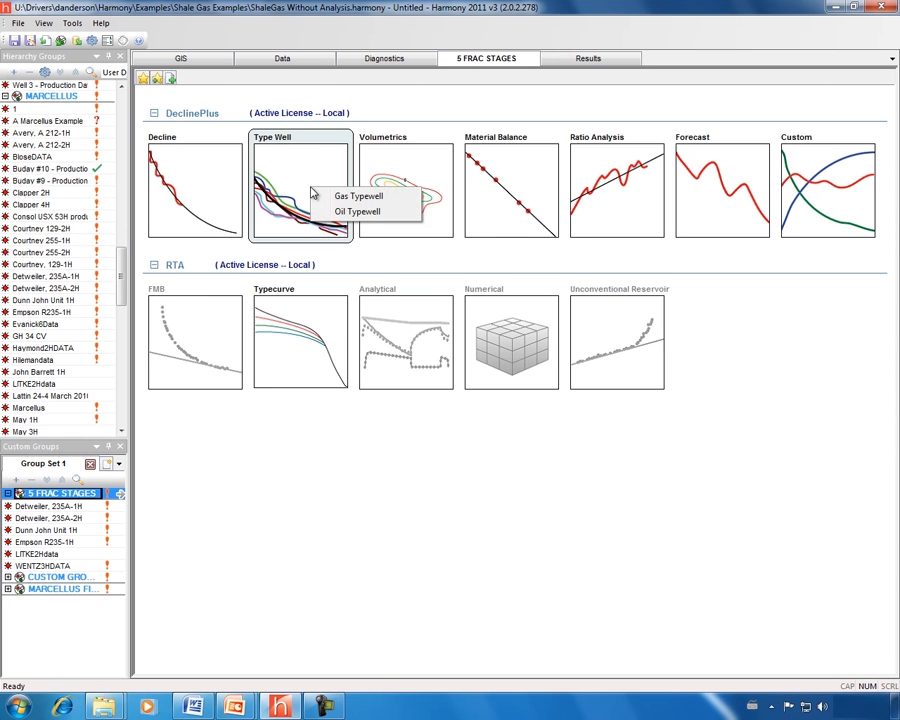
left_click(316, 250)
left_click_drag(629, 640, 477, 641)
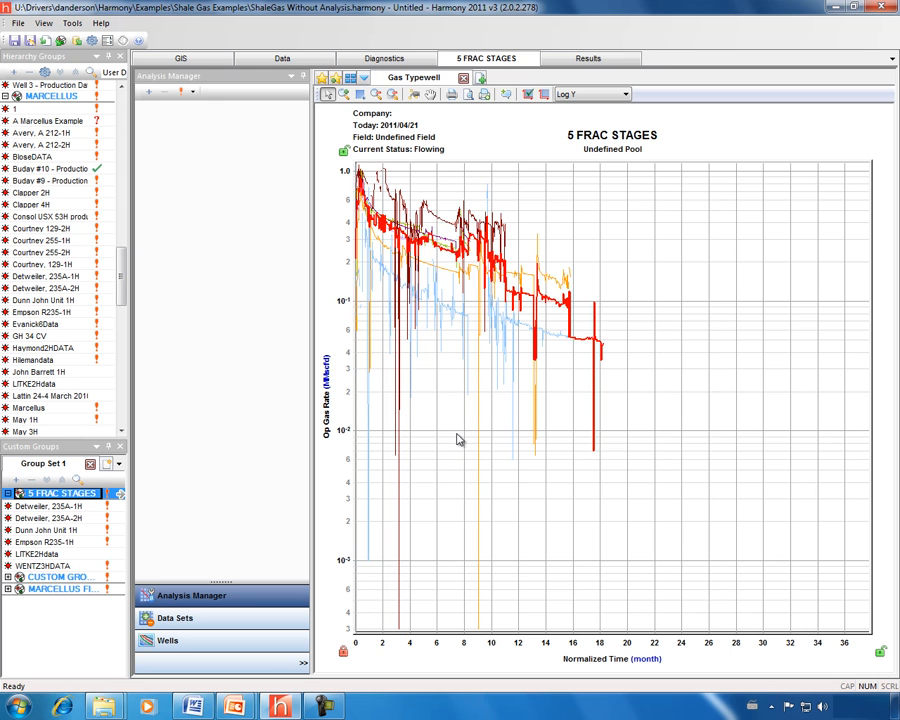
Plot Normalized Rate against Cumulative Production, widening the cumulative axis to about 270 MMscf
left_click_drag(577, 640, 509, 622)
left_click_drag(342, 349, 394, 424)
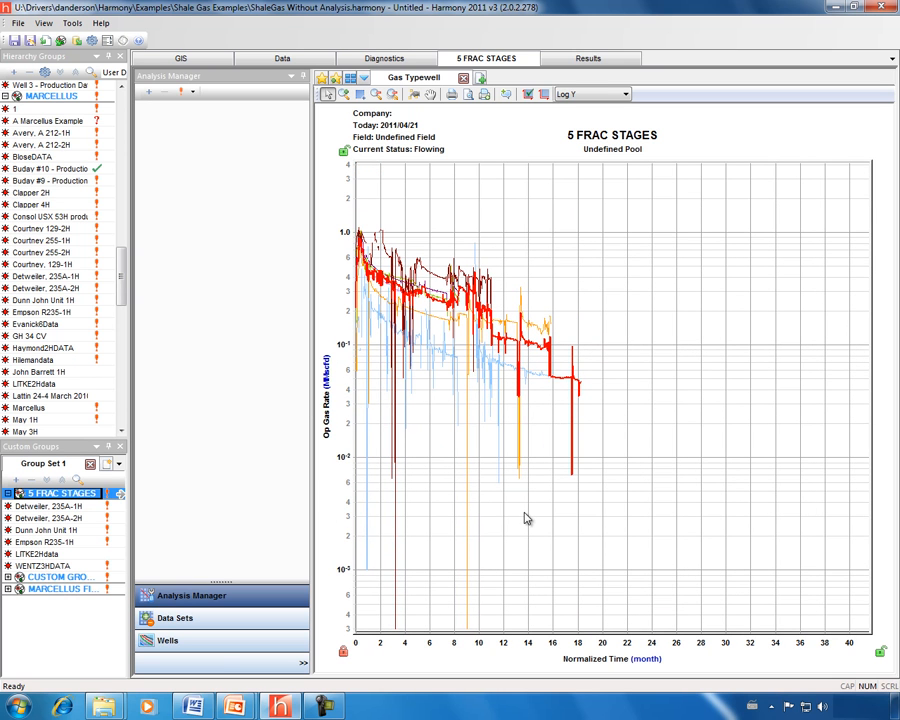
left_click(190, 622)
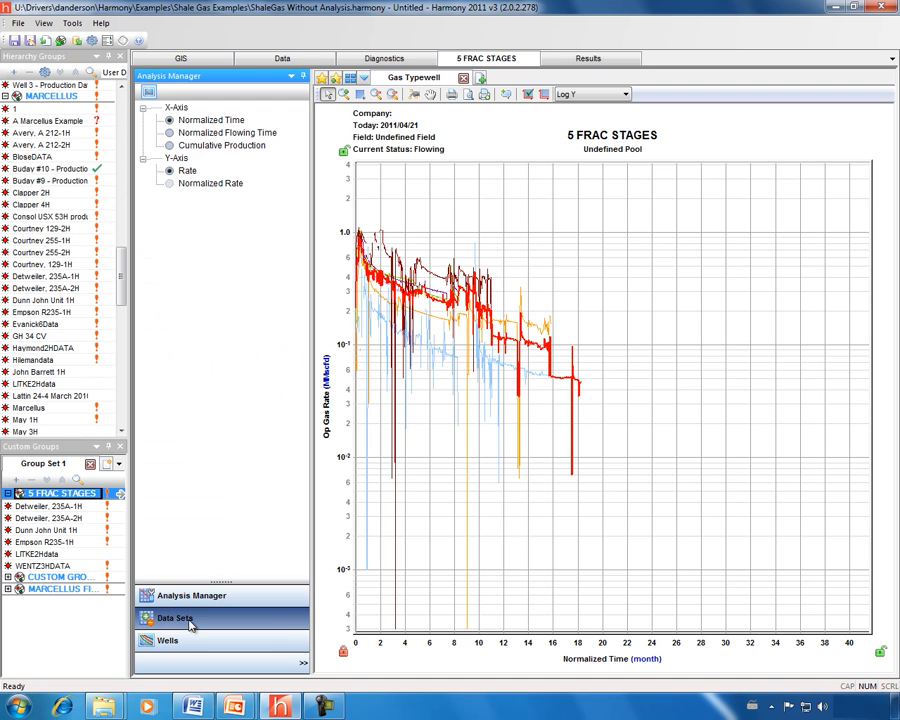
left_click(171, 190)
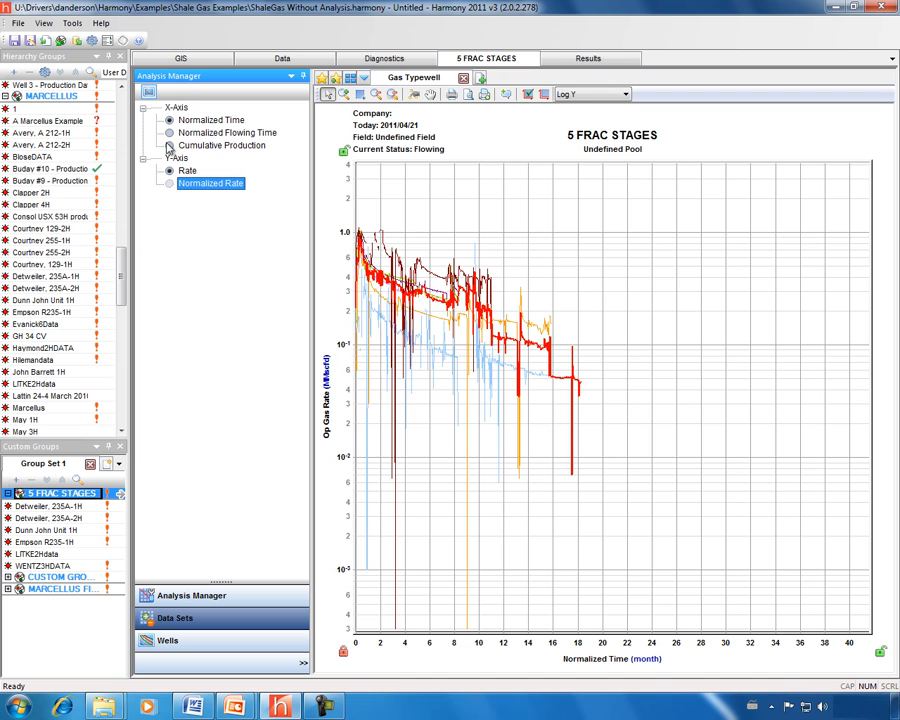
left_click(170, 146)
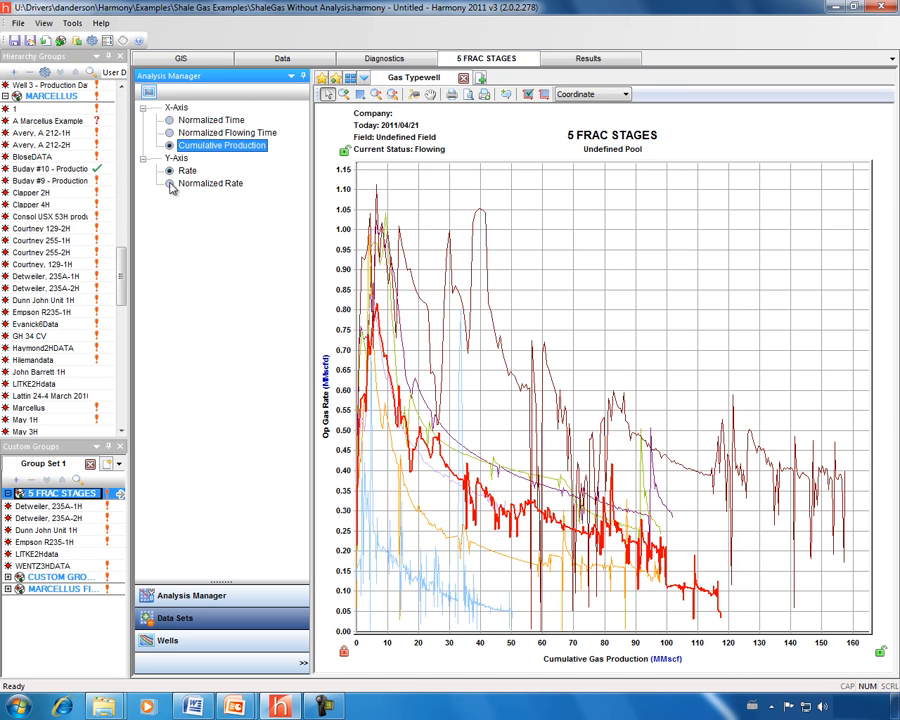
left_click(170, 185)
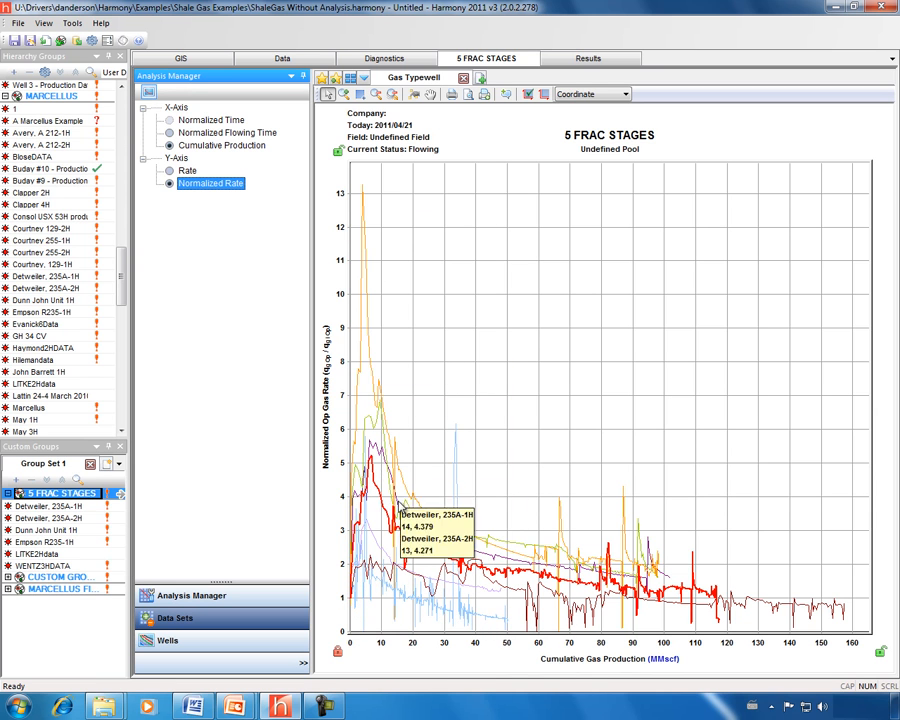
left_click_drag(535, 650, 462, 654)
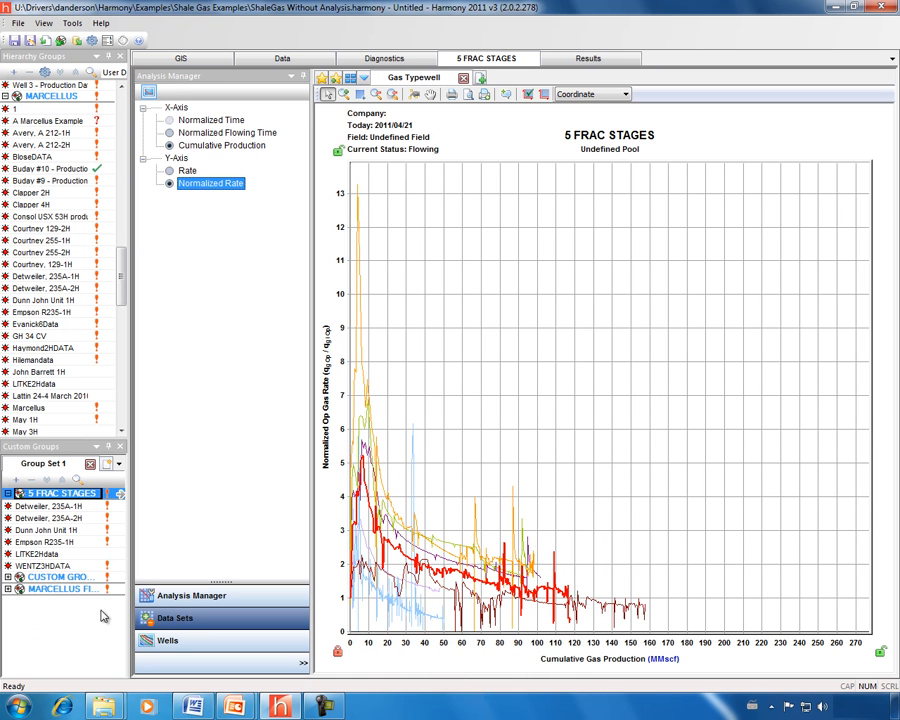
Add a Gas - Decline analysis to the typewell
left_click(190, 595)
left_click(148, 91)
left_click(178, 110)
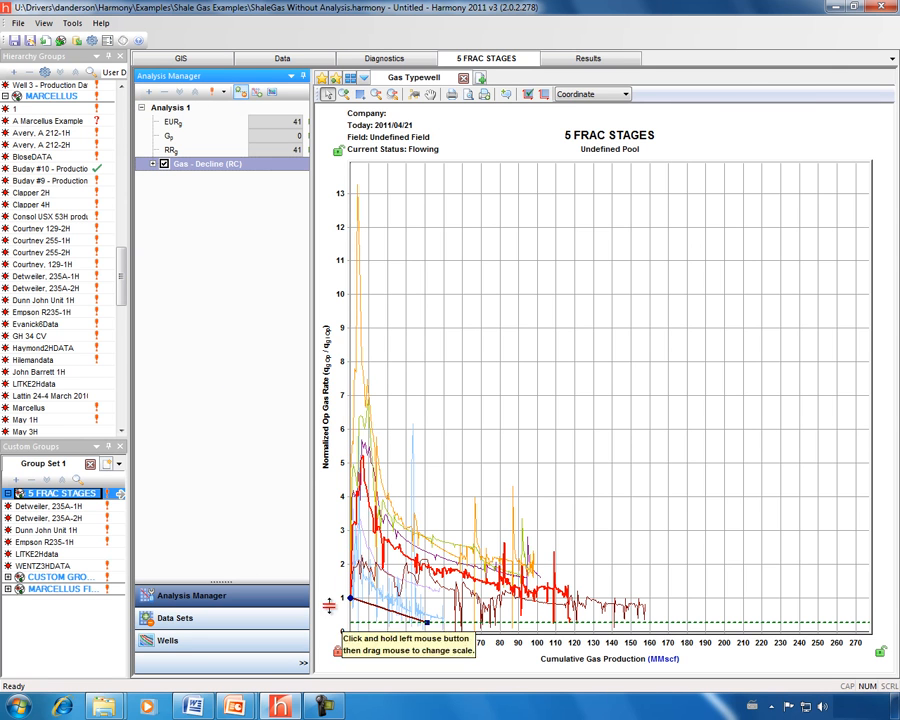
Zoom the plot to 0–115 MMscf and list the group's six wells
left_click_drag(372, 650, 402, 650)
left_click_drag(339, 586, 336, 545)
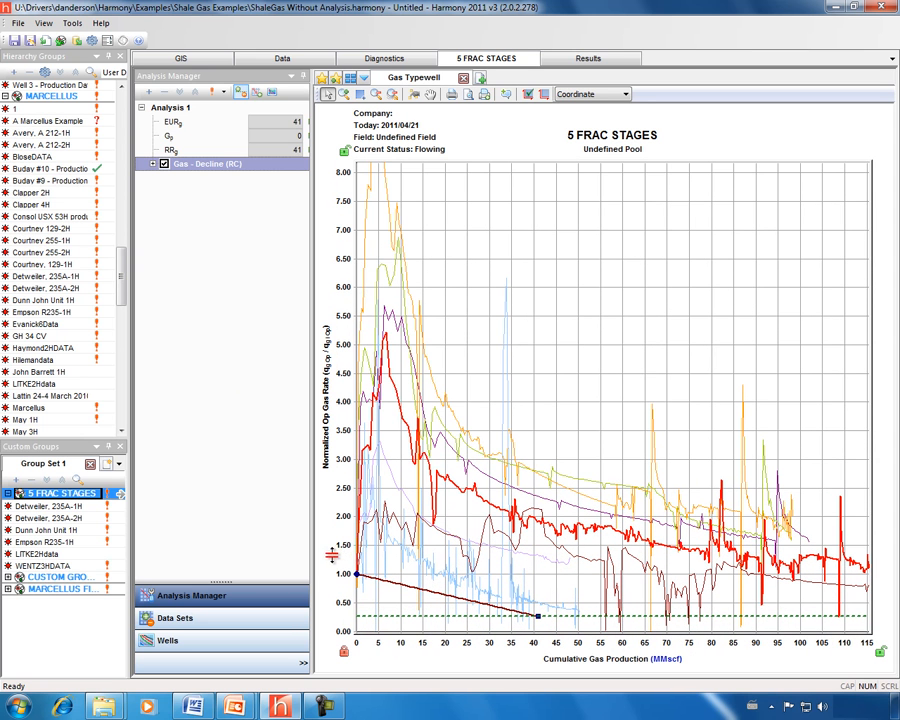
left_click(182, 622)
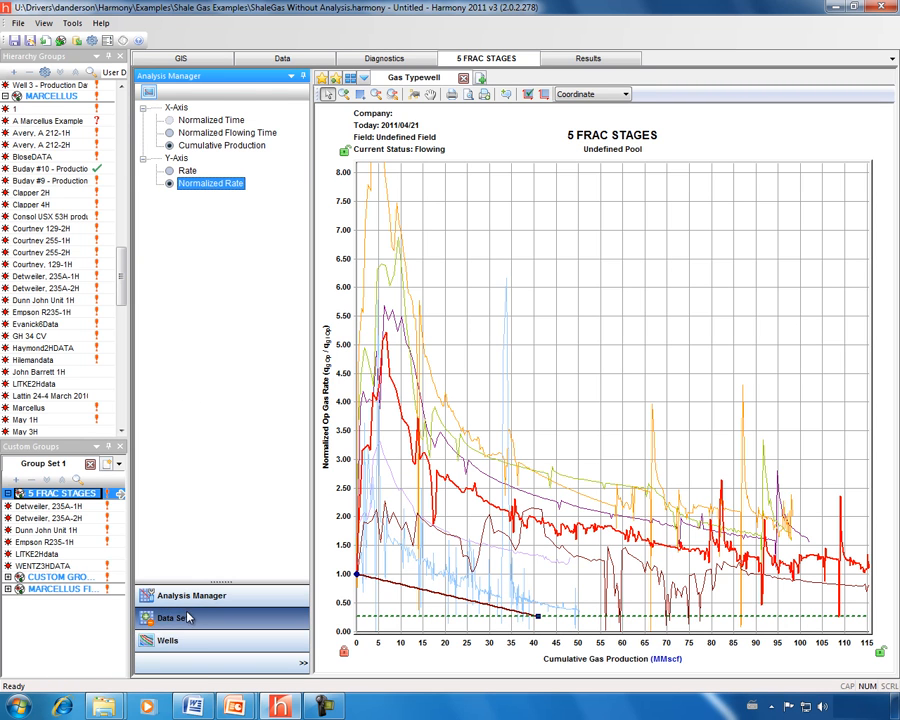
left_click(189, 645)
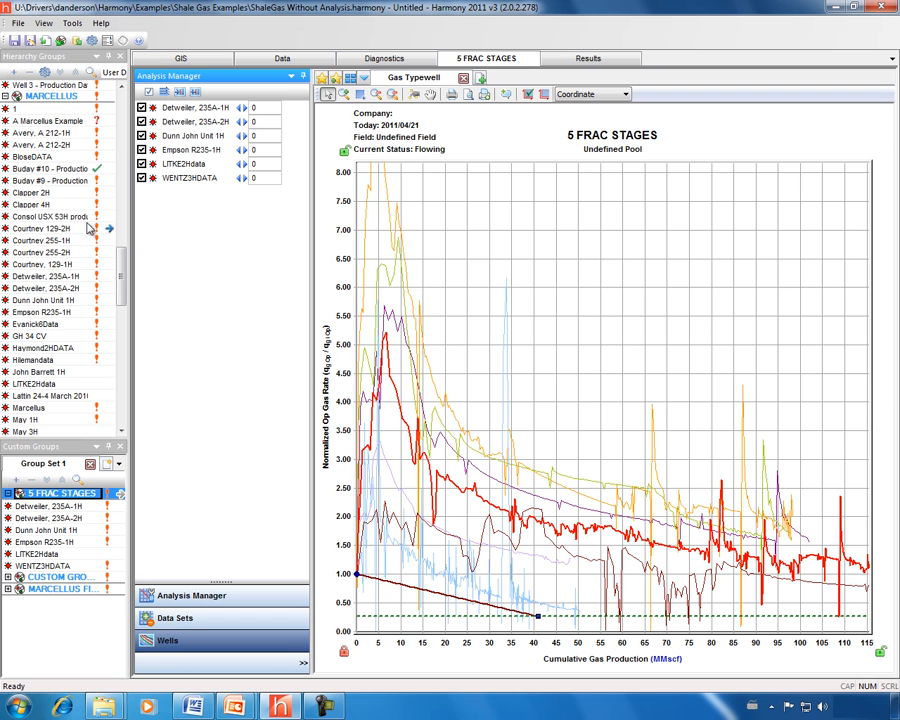
Shift each well to its peak rate and rescale to 0–1.40 by 0–320 MMscf
left_click(196, 93)
left_click_drag(337, 610, 337, 509)
left_click_drag(620, 668, 441, 634)
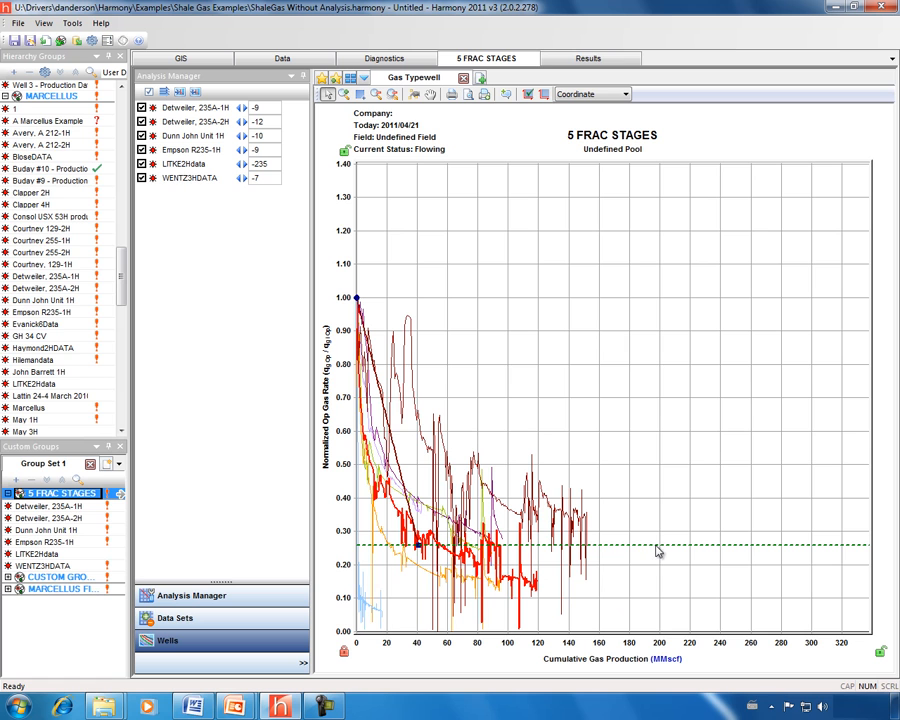
left_click(188, 597)
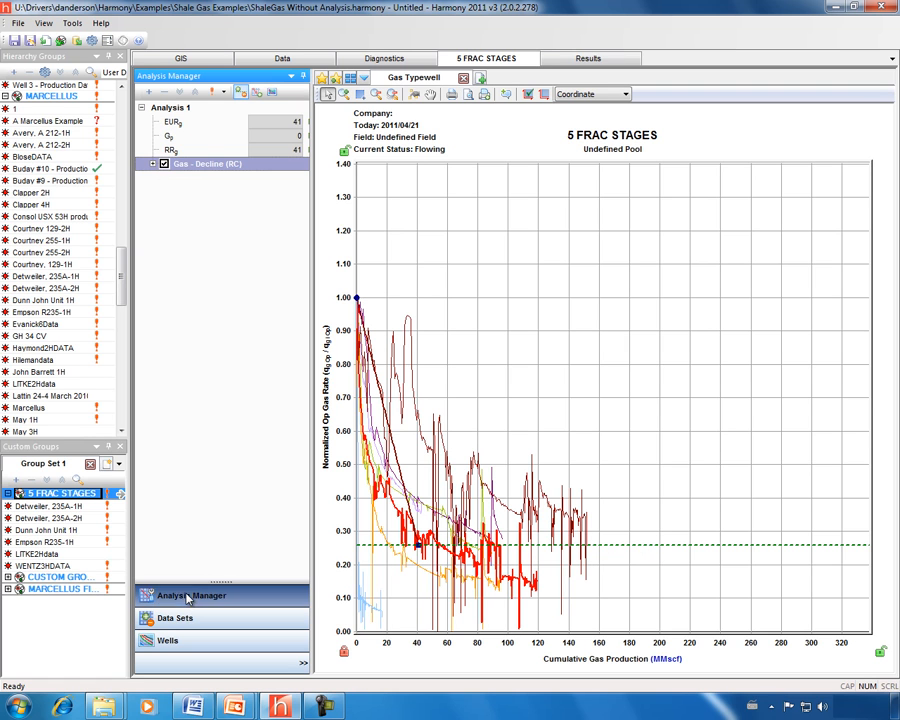
Set the final gas rate (qf) of the Gas - Decline (RC) analysis to 5.0
left_click(153, 165)
left_click(163, 178)
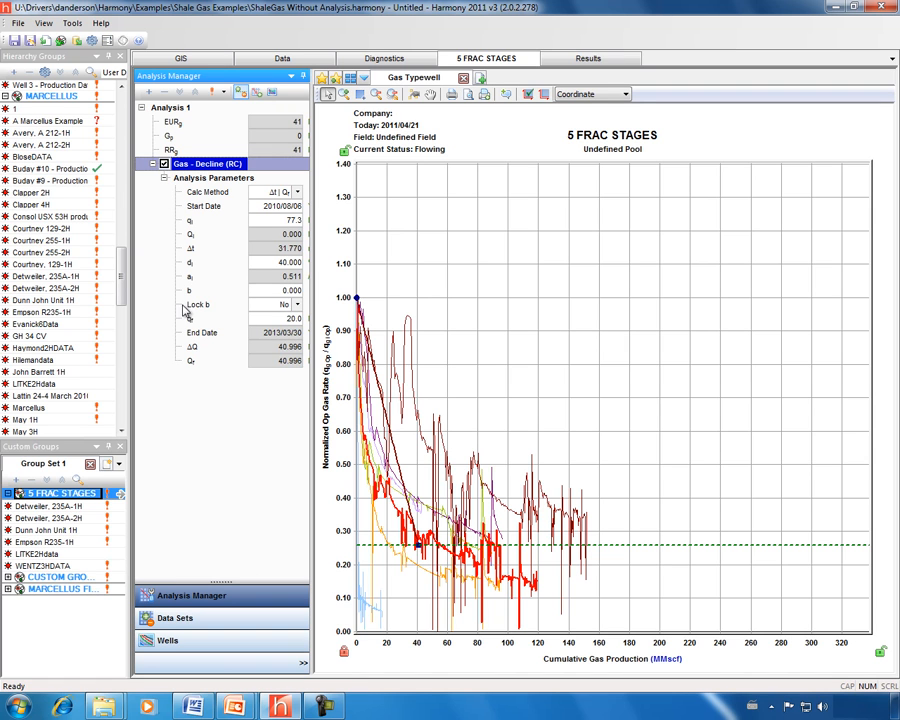
left_click(273, 318)
type("5")
key("Return")
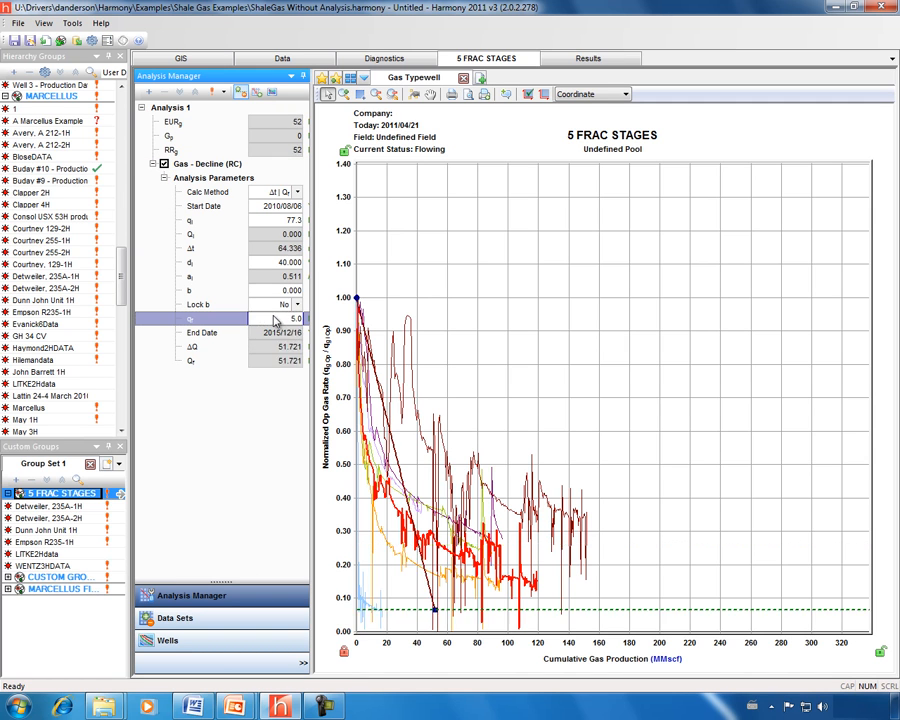
Extend the forecast to about 405 MMscf and bend it hyperbolic, giving an EUR of 406
left_click_drag(455, 647, 423, 646)
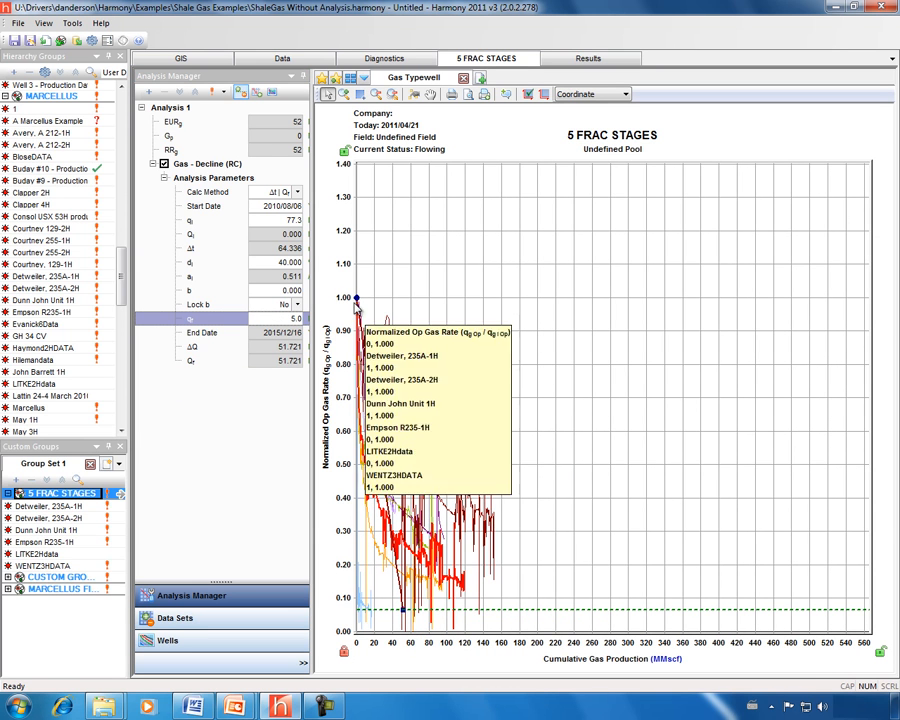
left_click_drag(402, 612, 725, 584)
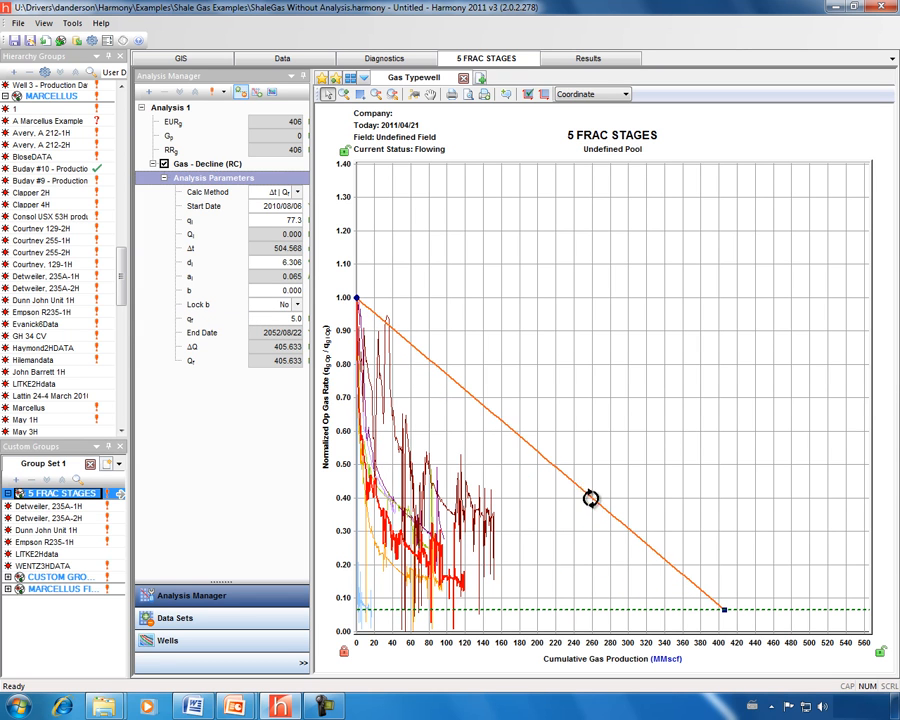
left_click_drag(586, 485, 428, 566)
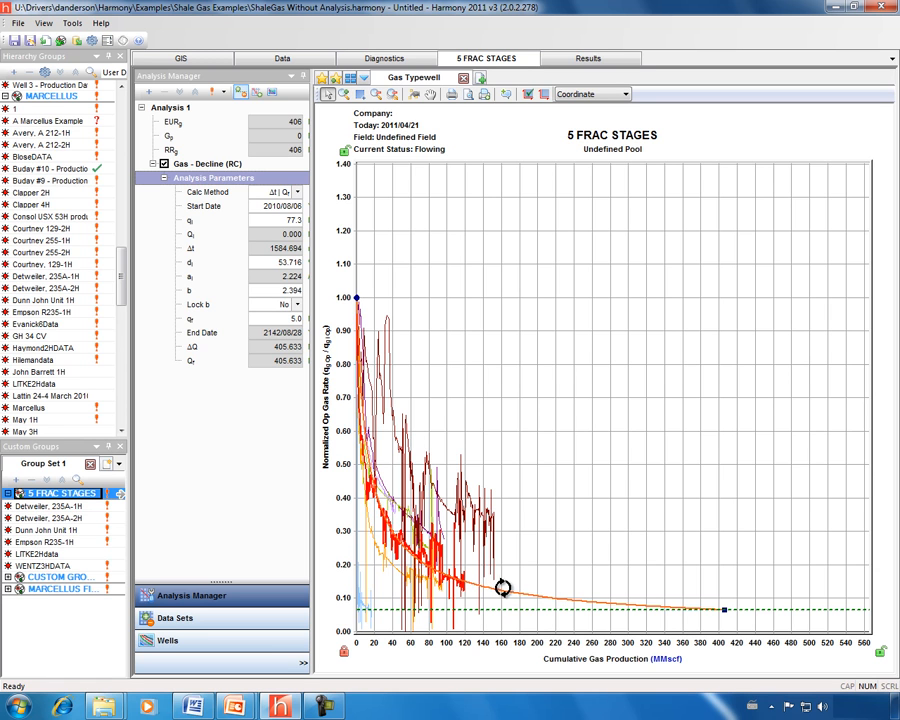
right_click(199, 168)
Copy the Gas - Decline (RC) analysis to the clipboard and switch to the GIS well map
left_click(241, 186)
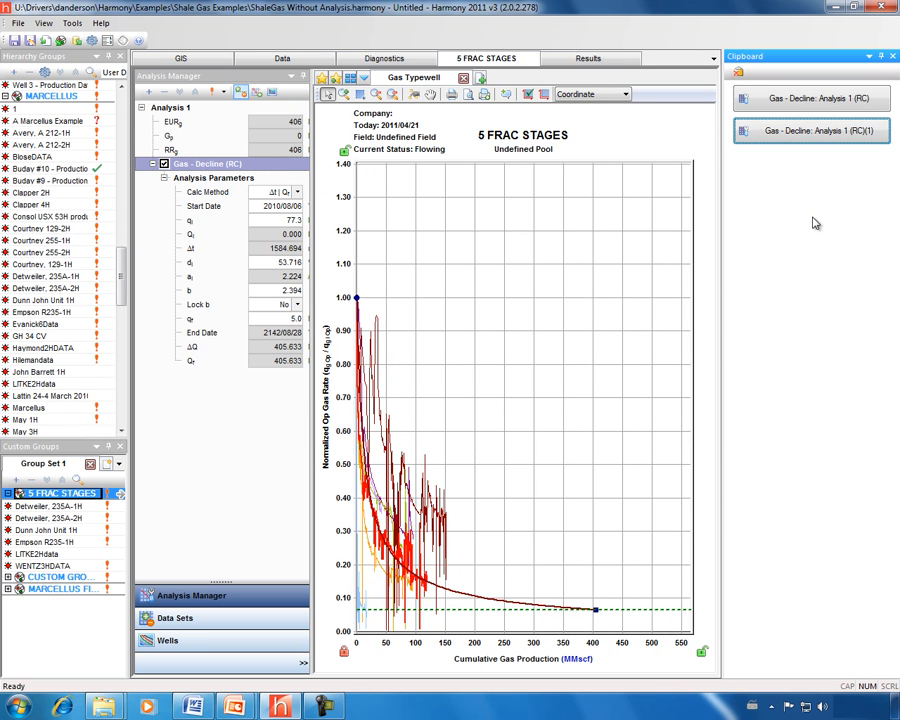
left_click(181, 59)
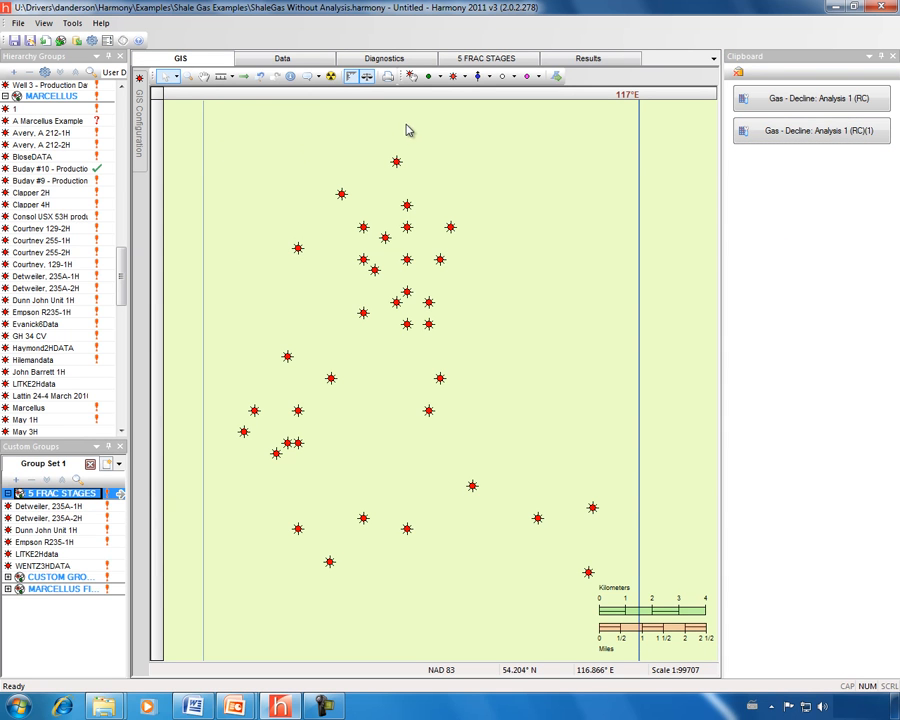
Place a new well location on the GIS map and open the resulting Well 12
left_click(503, 76)
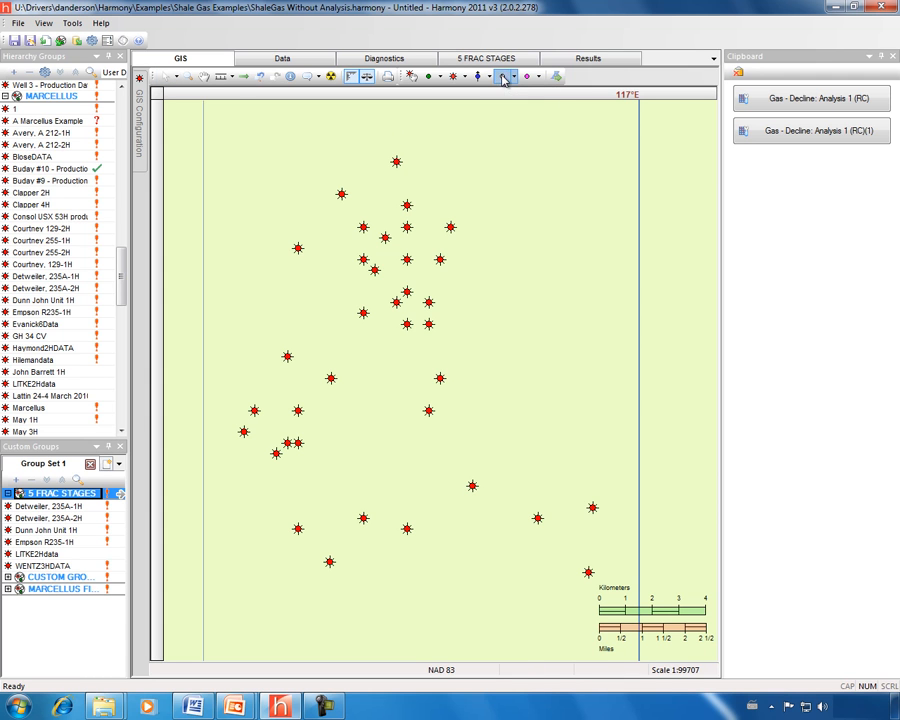
left_click(233, 211)
left_click_drag(120, 264, 120, 388)
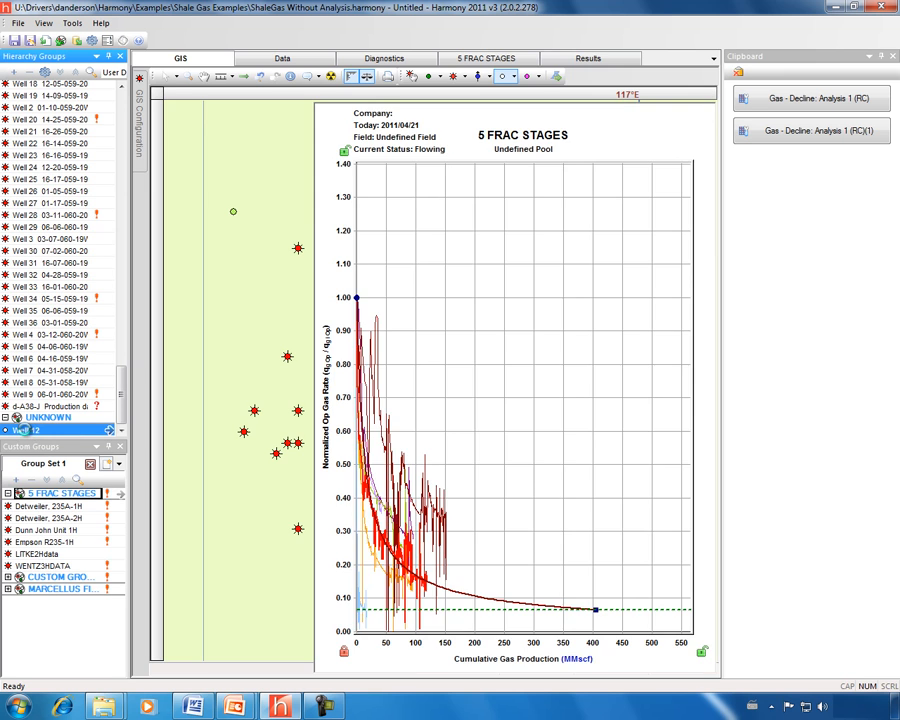
left_click(28, 430)
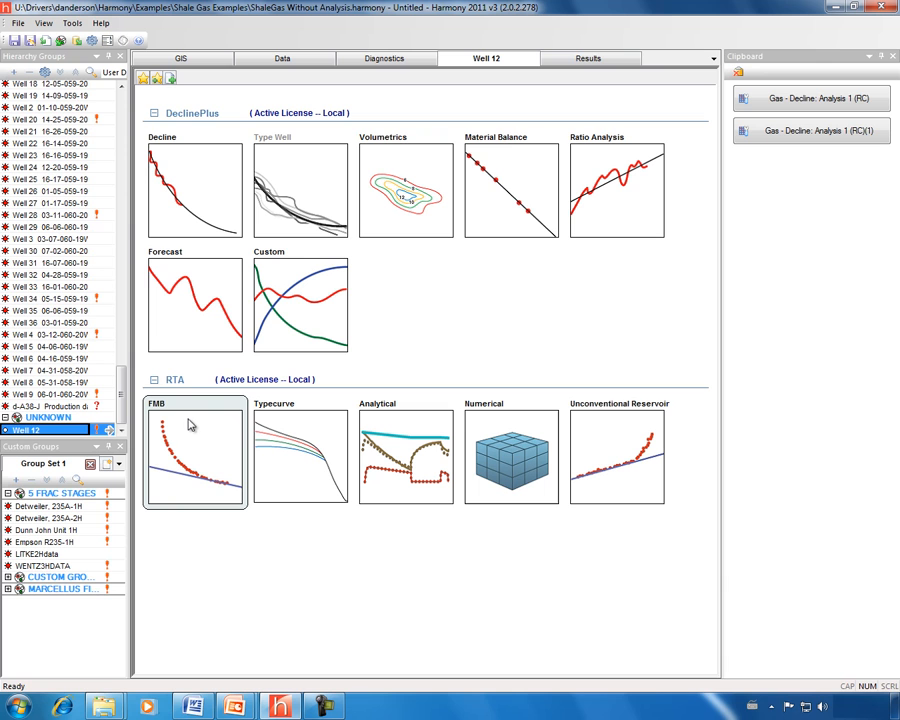
Add a Gas Rate vs. Cumulative Gas decline to Well 12, paste in the typewell analysis, and show its curve
left_click(199, 191)
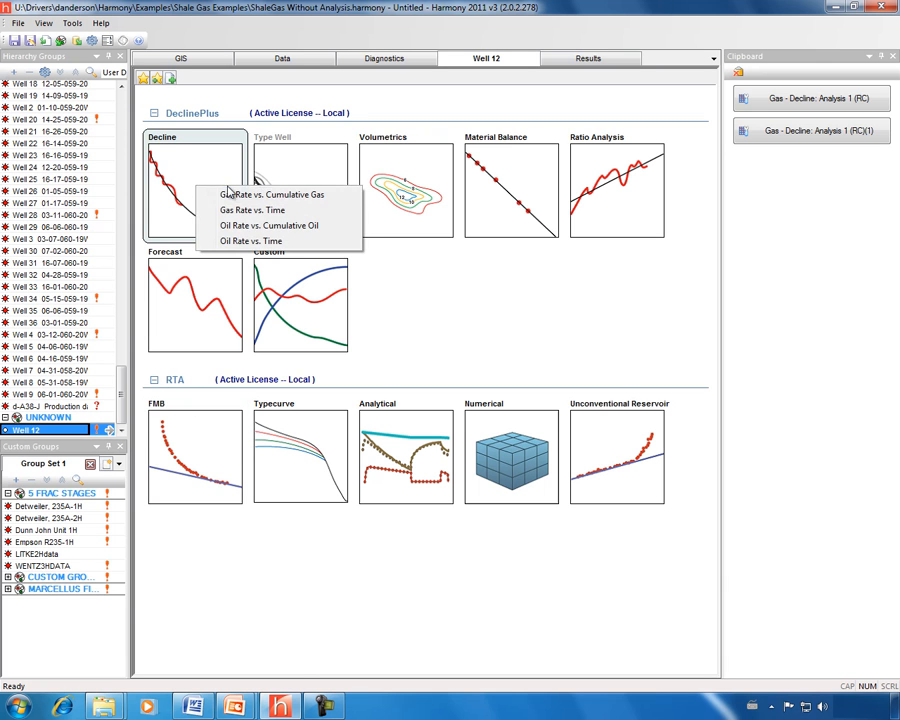
left_click(248, 196)
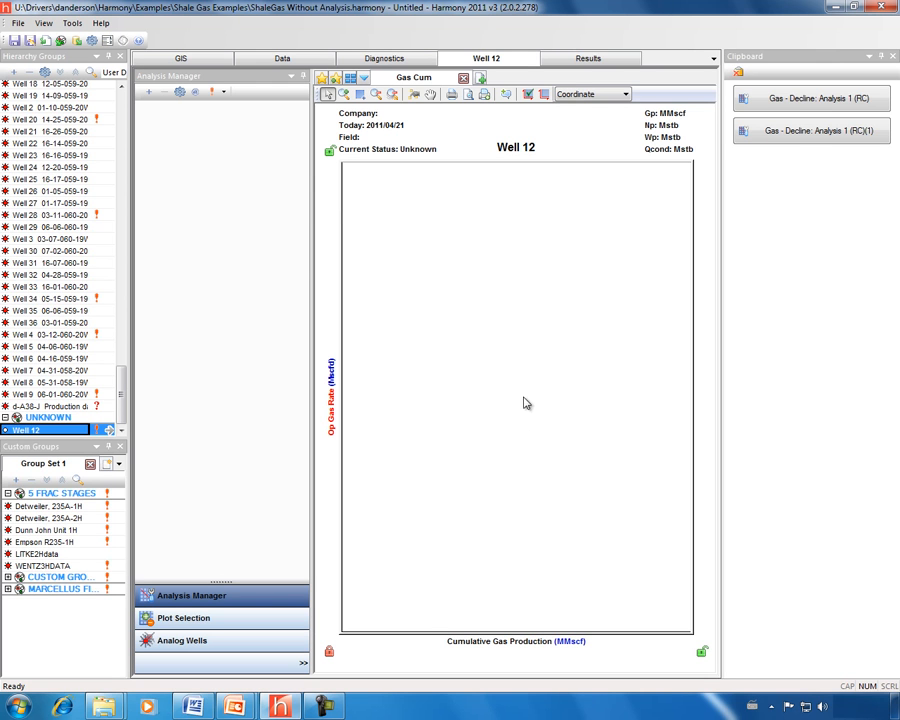
left_click_drag(828, 133, 210, 295)
left_click(164, 178)
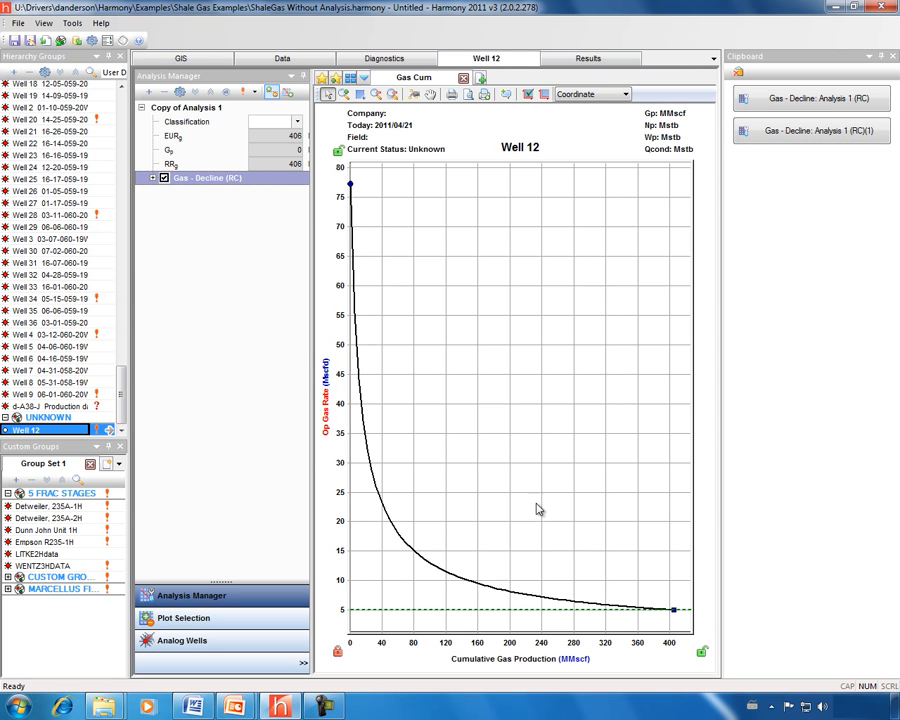